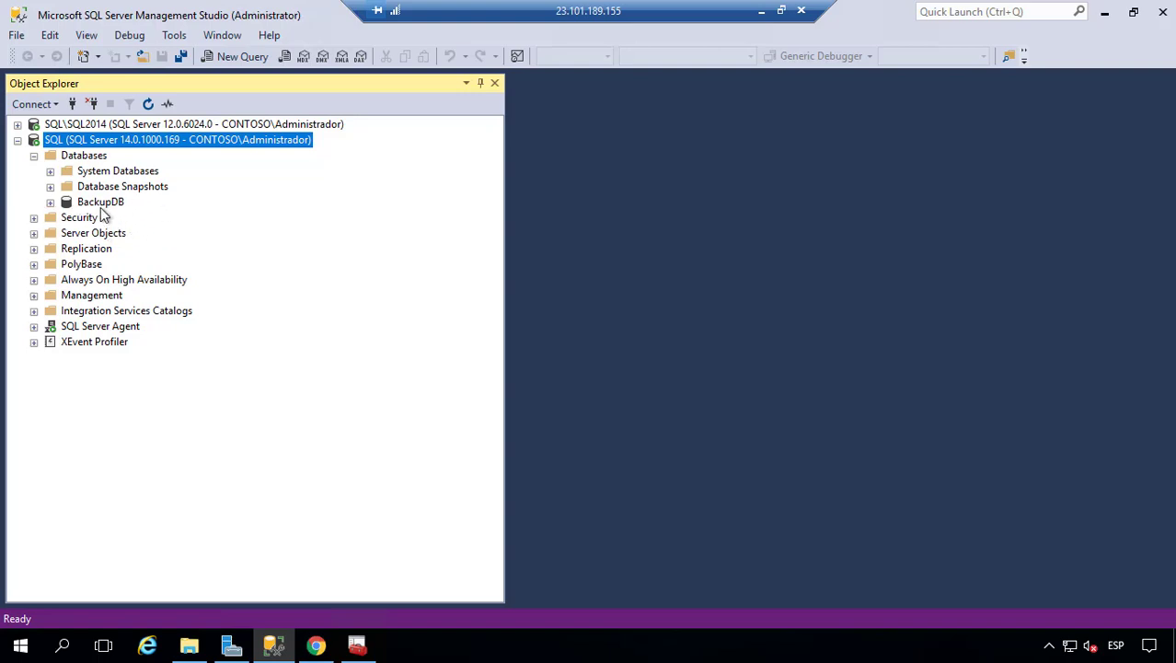
# - Open the properties of the DetachDB database on the SQL\SQL2014 instance and examine the paths of its data and log files
pyautogui.click(17, 124)
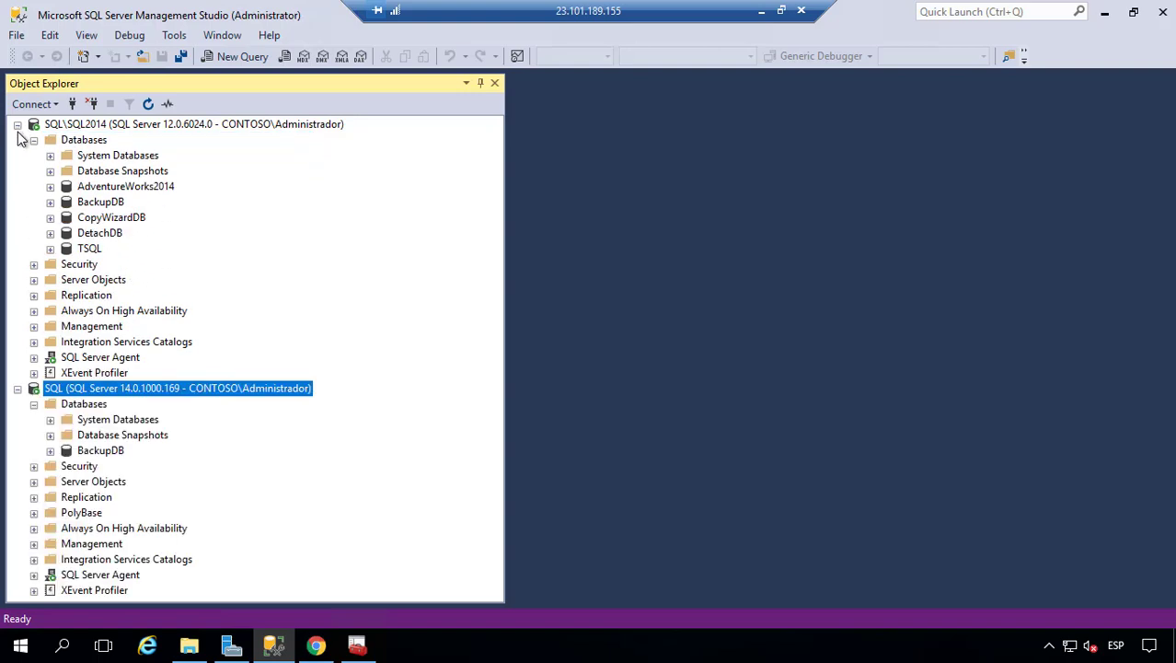
pyautogui.click(102, 233)
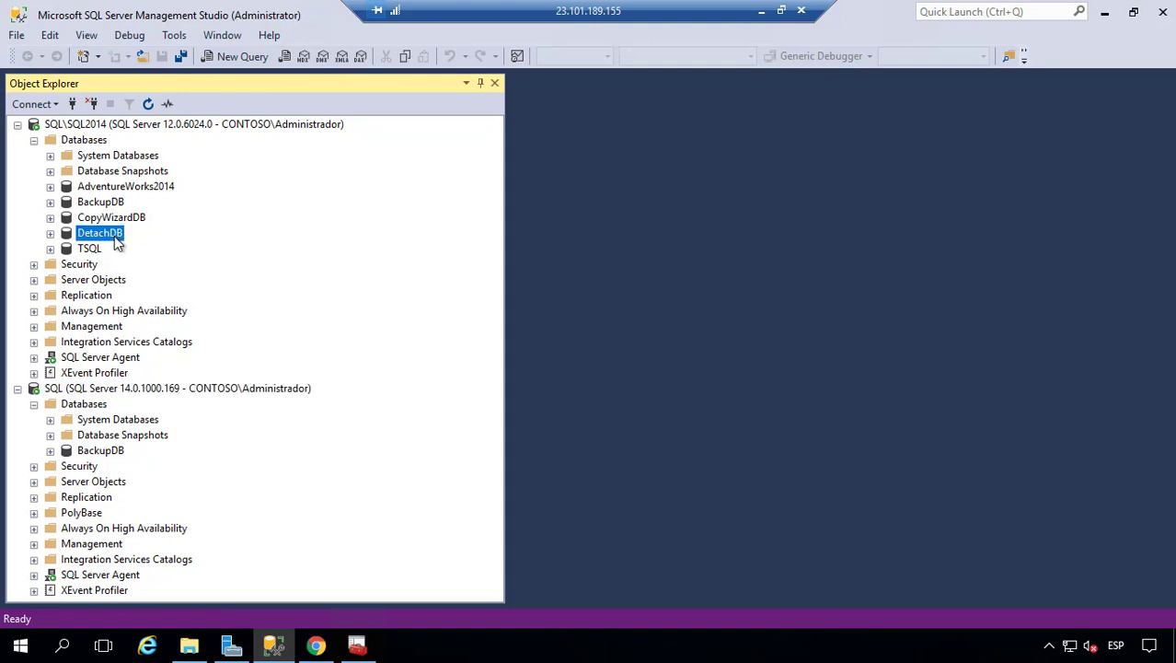
pyautogui.rightClick(115, 239)
pyautogui.click(219, 483)
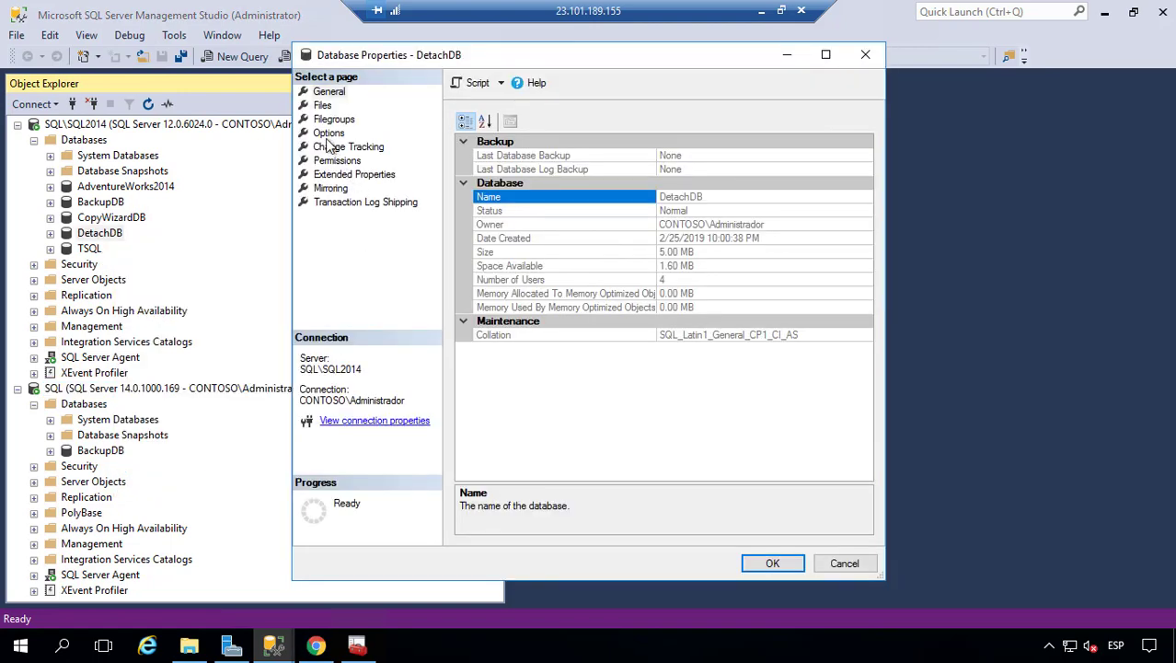
pyautogui.click(323, 106)
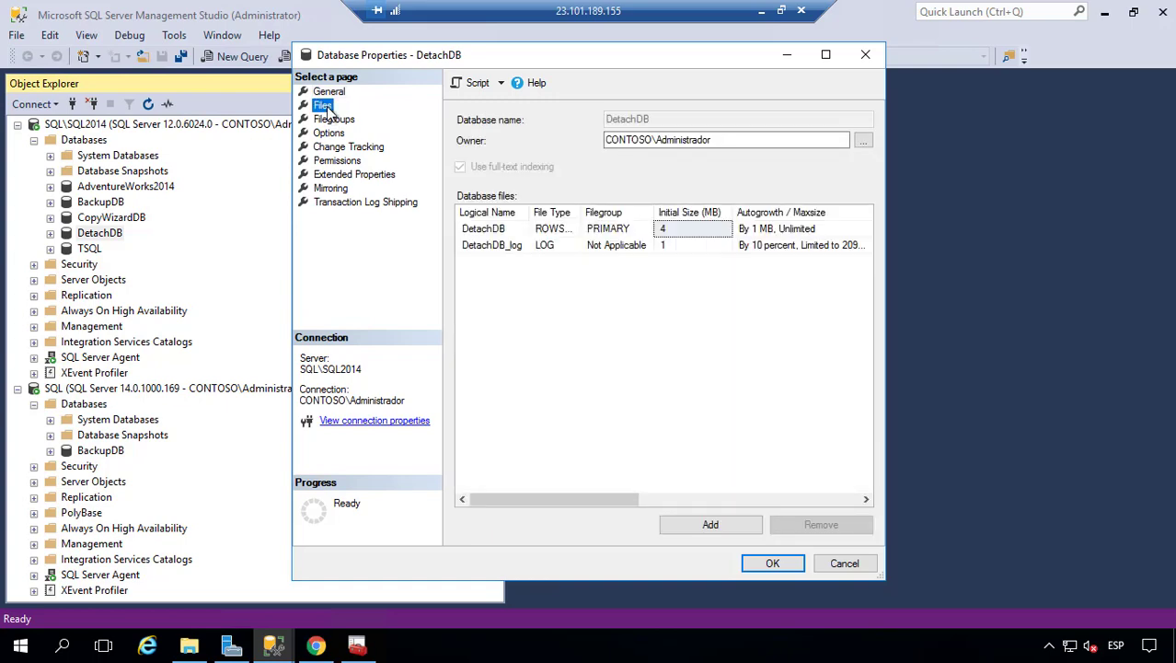
pyautogui.click(828, 54)
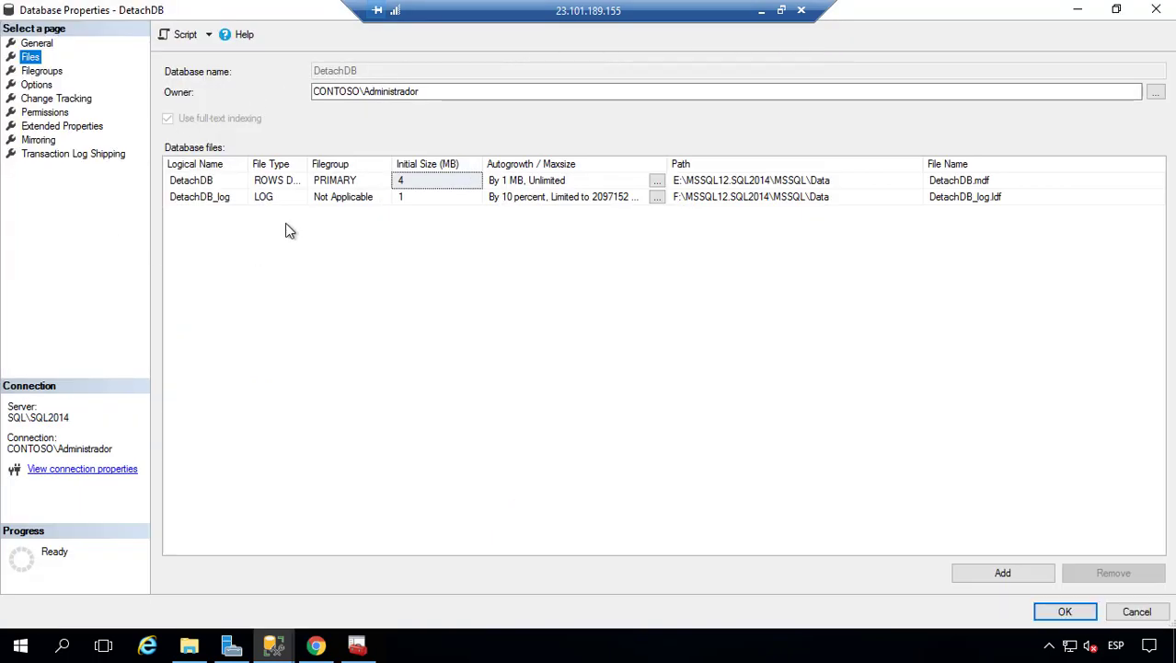
pyautogui.click(806, 186)
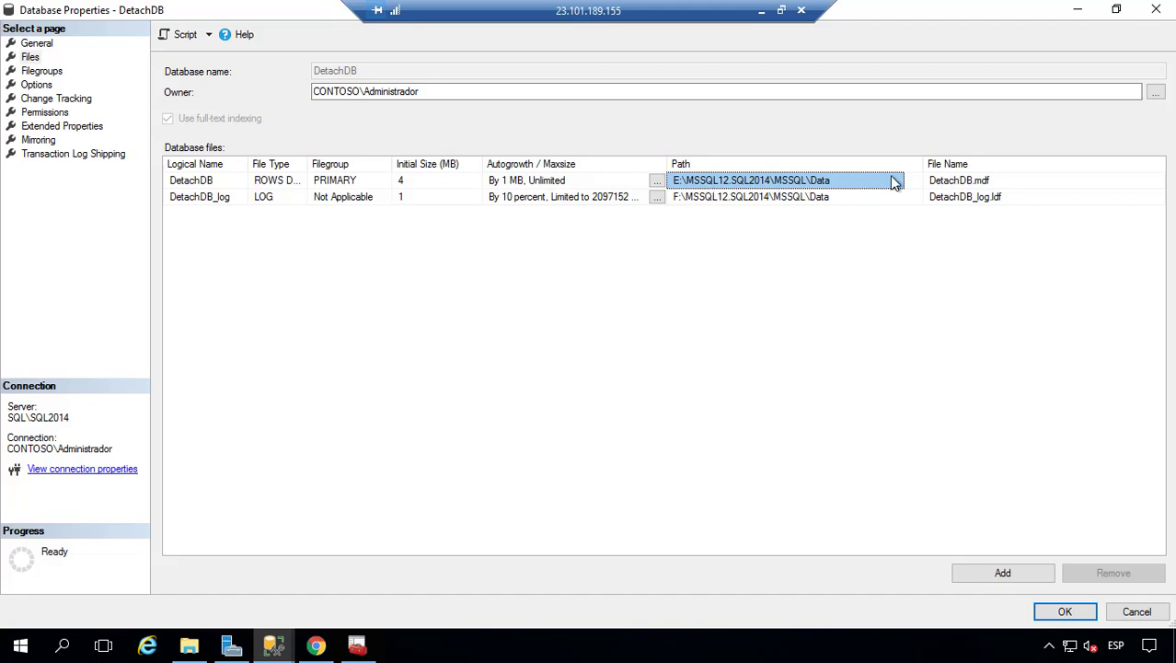
# - Switch to File Explorer and open the folder E:\MSSQL12.SQL2014\MSSQL\Data
pyautogui.click(201, 649)
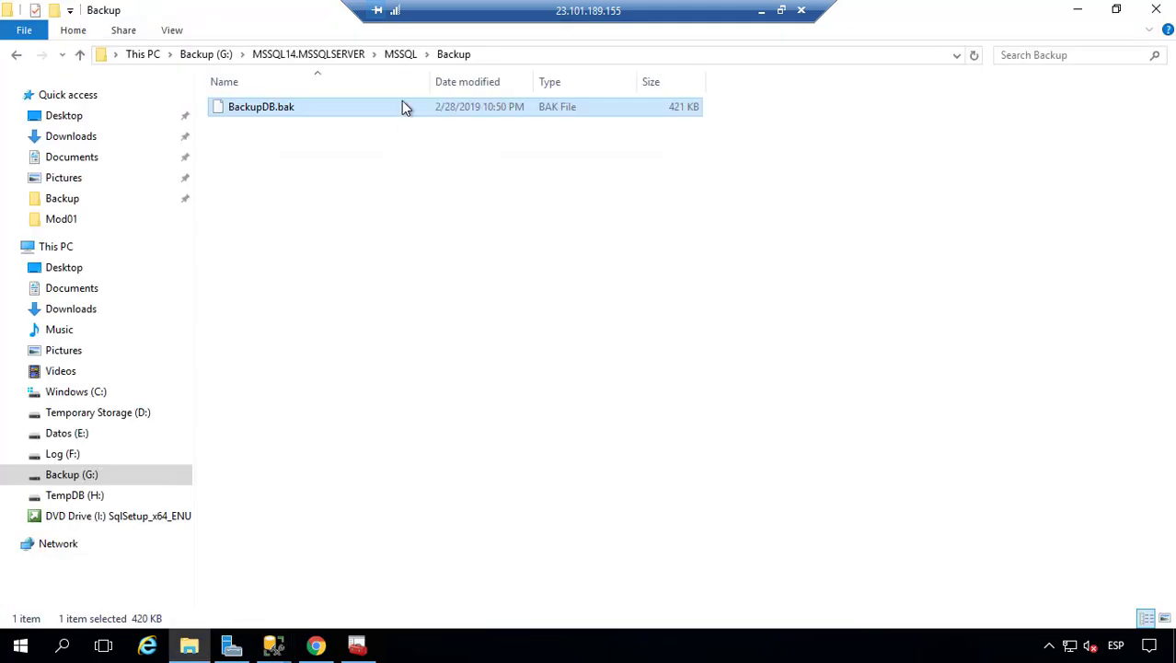
pyautogui.click(215, 57)
pyautogui.click(152, 57)
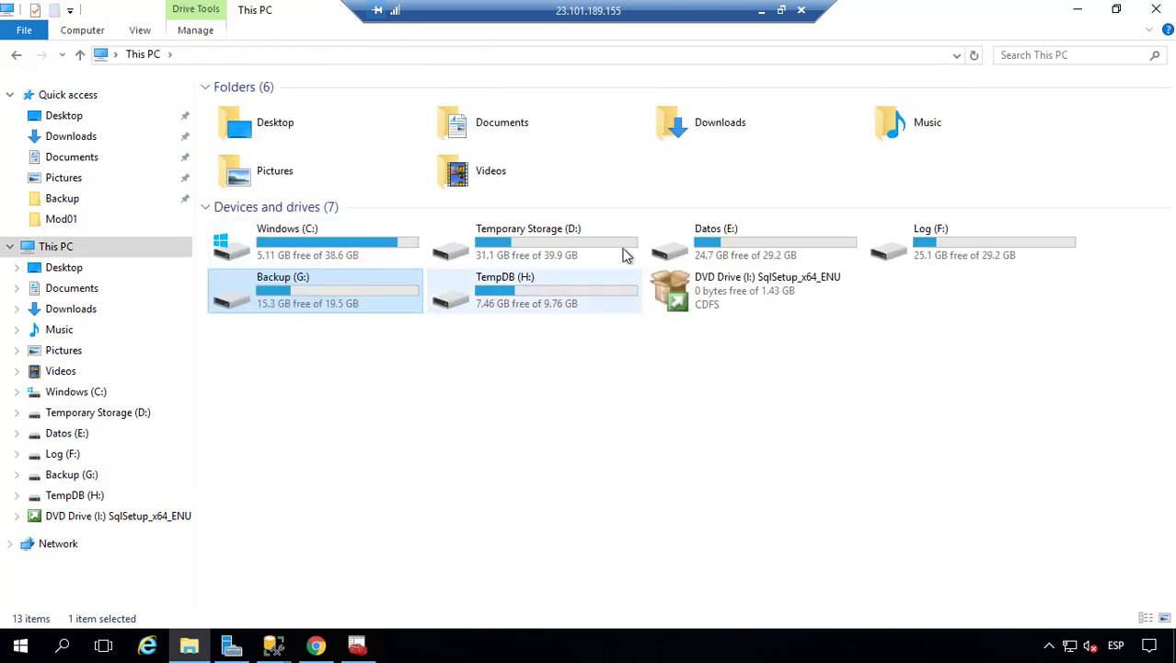
pyautogui.doubleClick(736, 229)
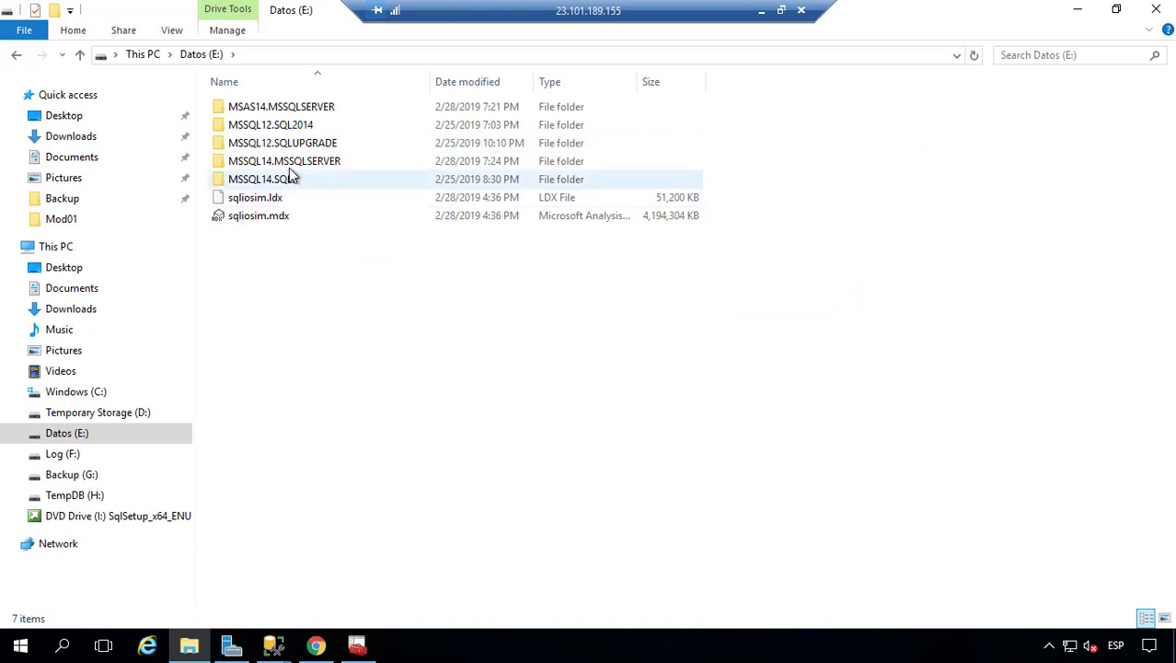
pyautogui.doubleClick(275, 131)
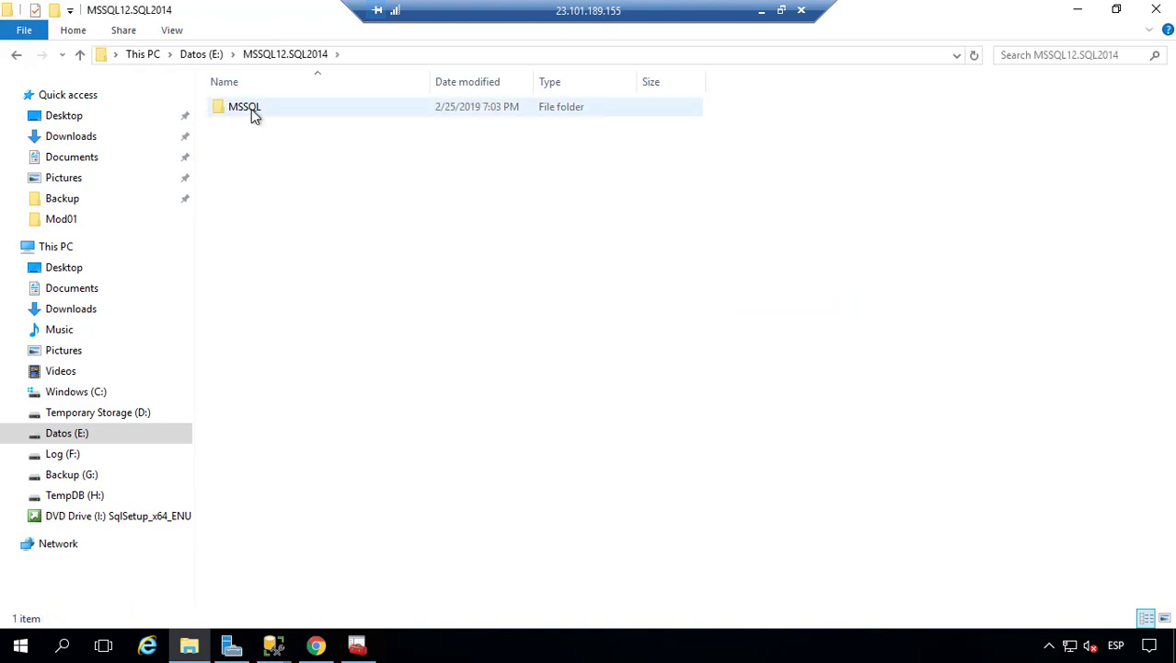
pyautogui.doubleClick(250, 109)
pyautogui.doubleClick(238, 114)
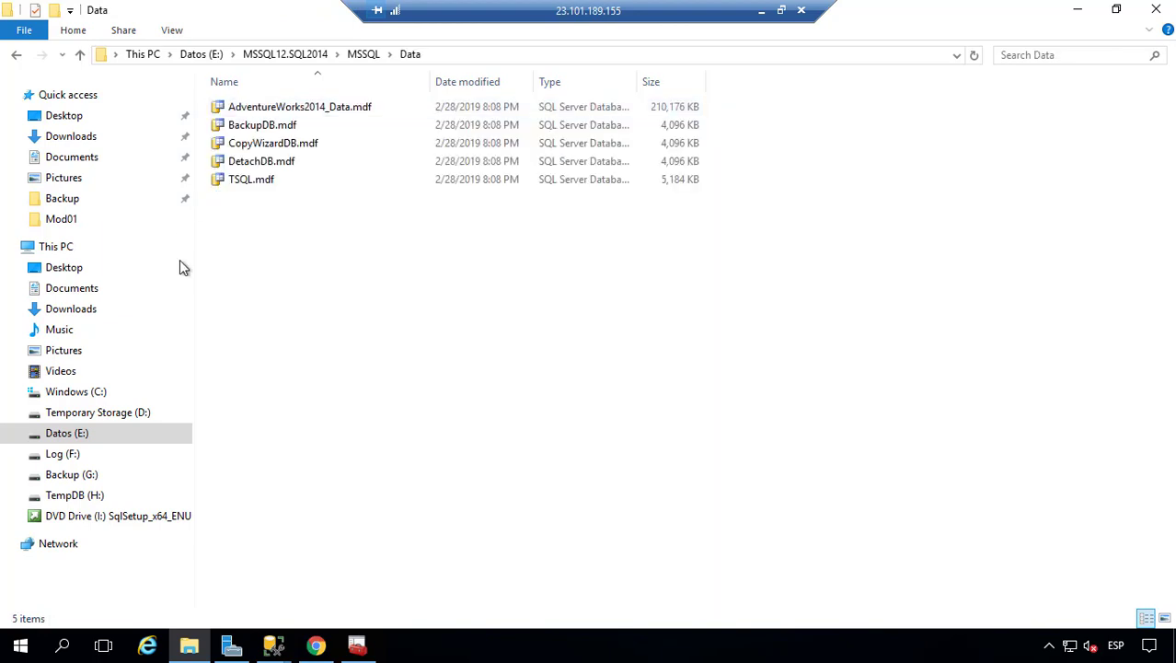
# - Copy the DetachDB.mdf file and dismiss the DetachDB properties without saving changes
pyautogui.click(261, 165)
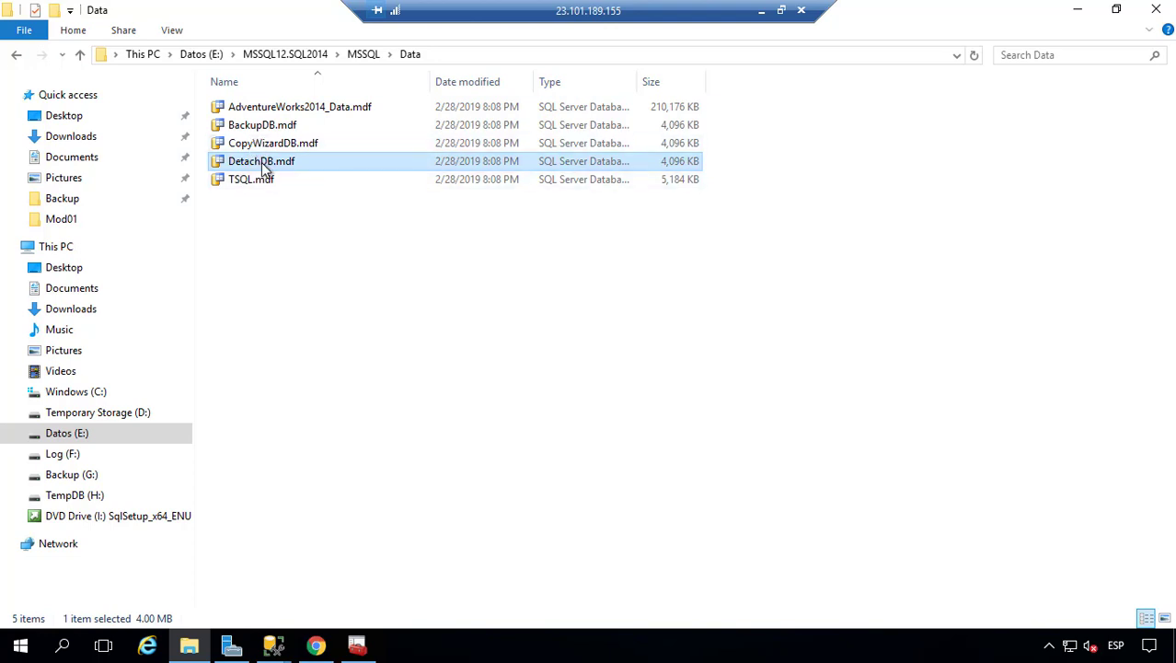
pyautogui.rightClick(265, 167)
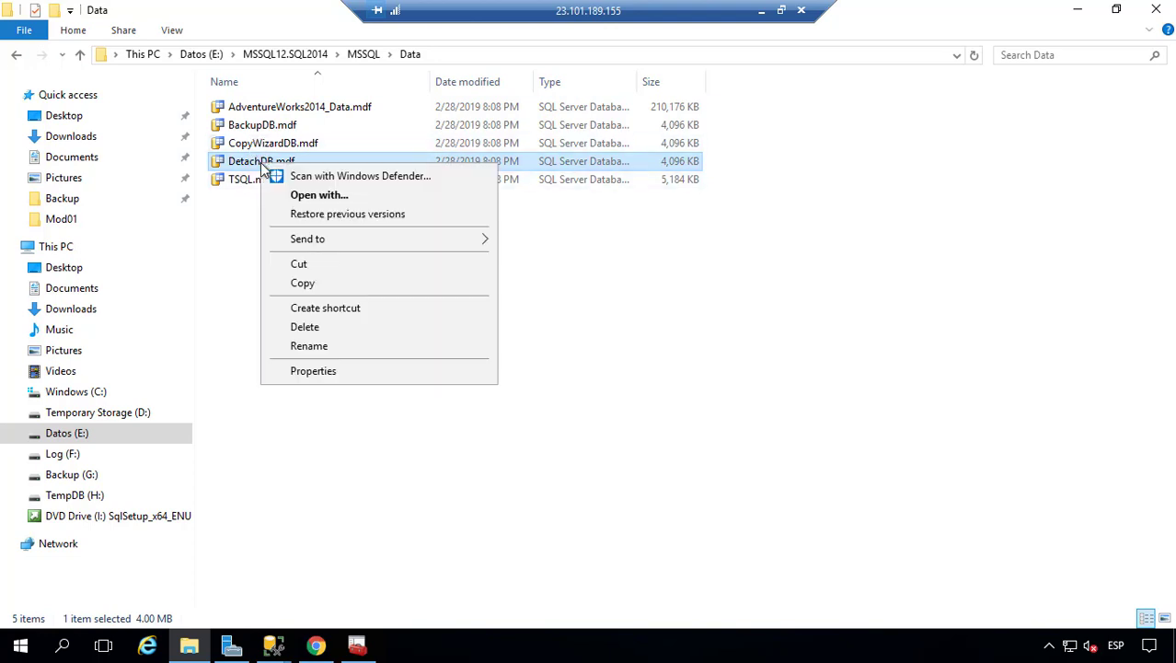
pyautogui.click(331, 284)
pyautogui.hotkey('alt', 'Tab')
pyautogui.hotkey('alt', 'Tab')
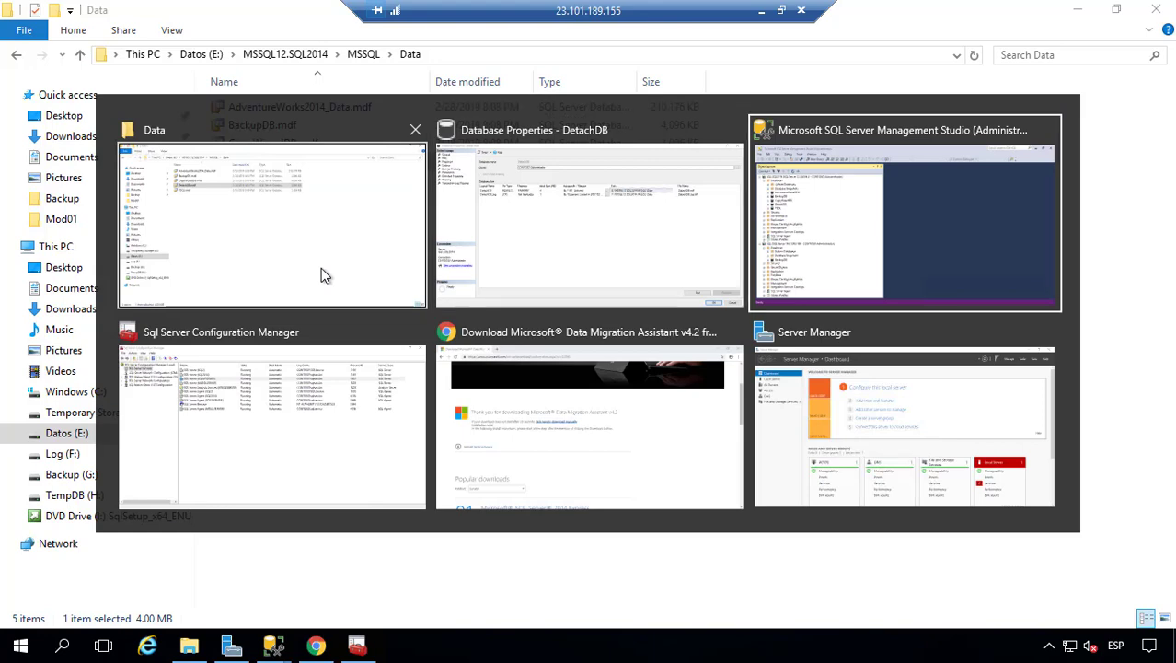
pyautogui.hotkey('alt', 'shift', 'Tab')
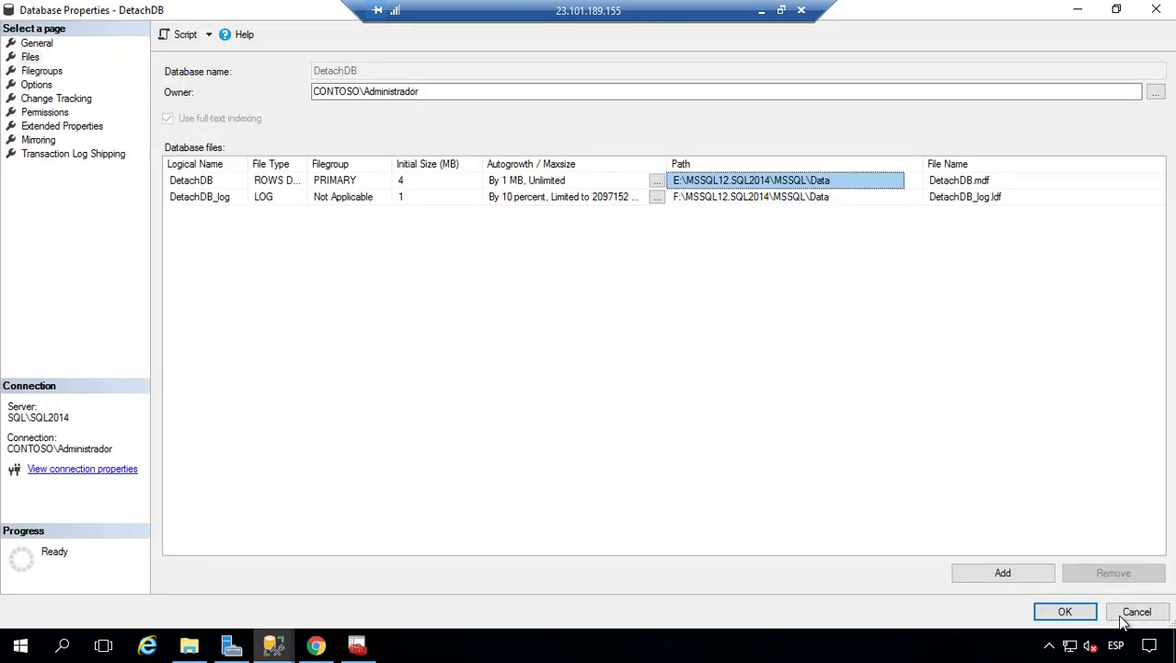
pyautogui.click(1125, 617)
# - Try to paste the copied DetachDB.mdf onto the Desktop in a separate File Explorer window
pyautogui.hotkey('alt', 'Tab')
pyautogui.hotkey('alt', 'Tab')
pyautogui.hotkey('alt', 'Tab')
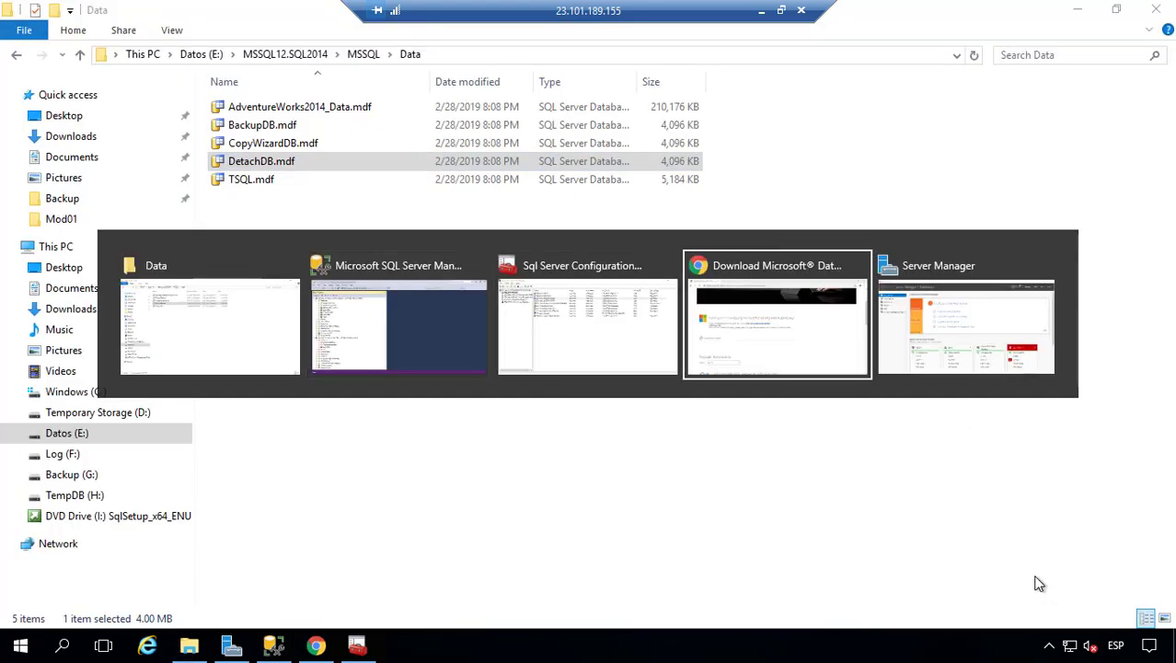
pyautogui.hotkey('alt', 'shift', 'Tab')
pyautogui.hotkey('alt', 'shift', 'Tab')
pyautogui.hotkey('alt', 'shift', 'Tab')
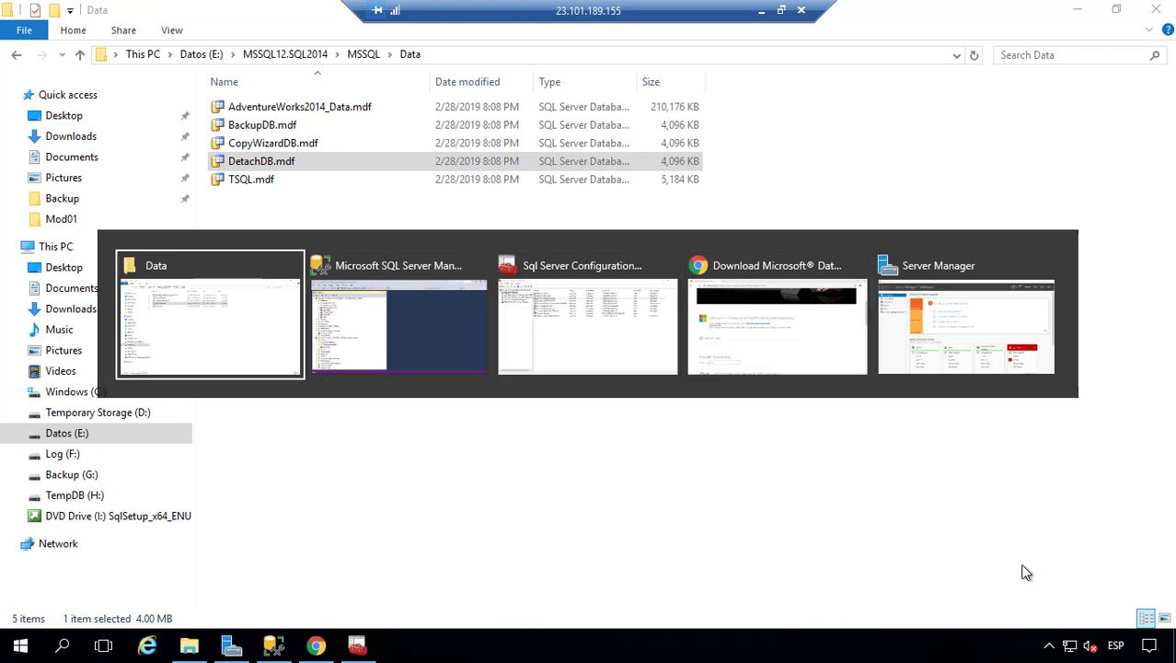
pyautogui.press('super+e')
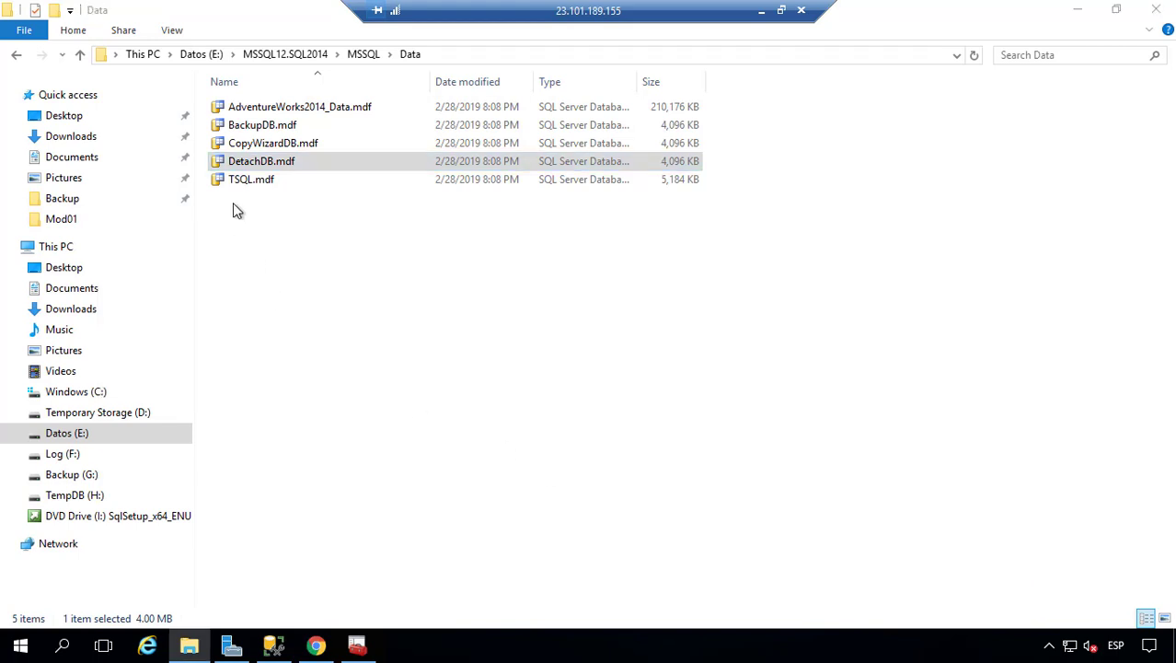
pyautogui.click(74, 248)
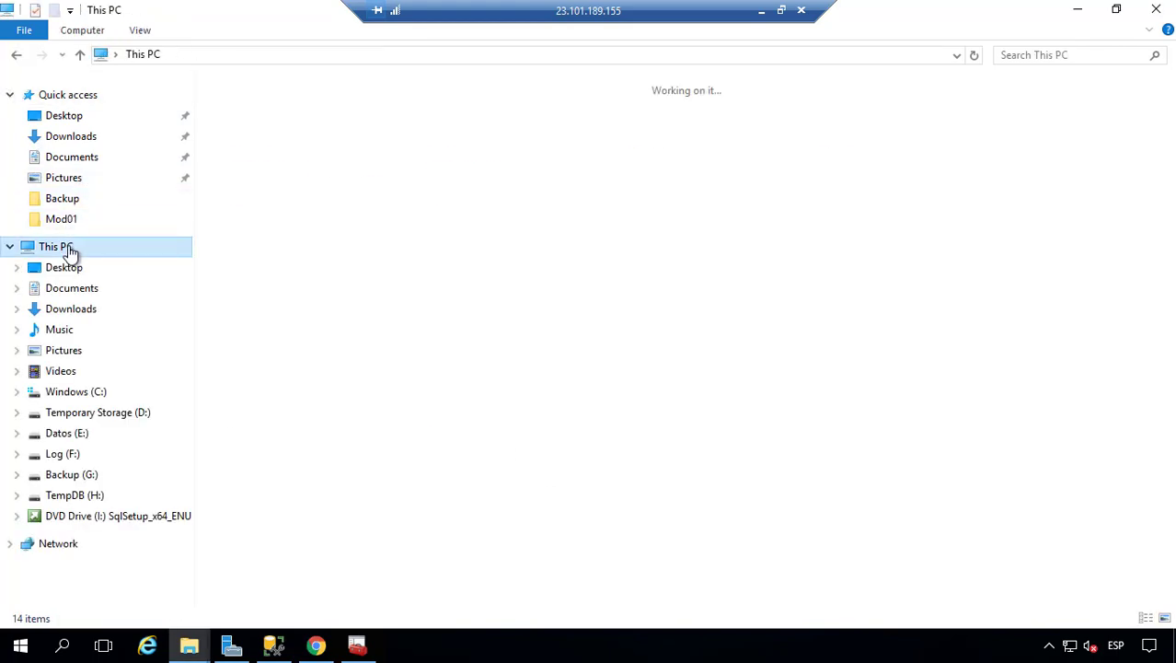
pyautogui.click(81, 269)
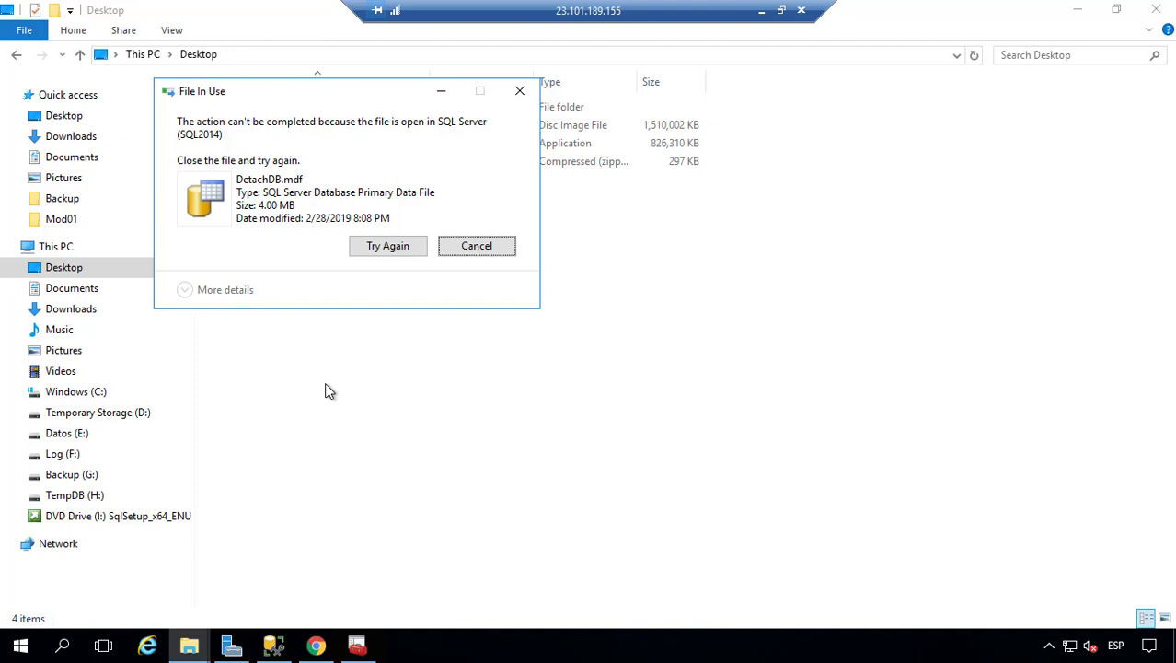
pyautogui.click(490, 247)
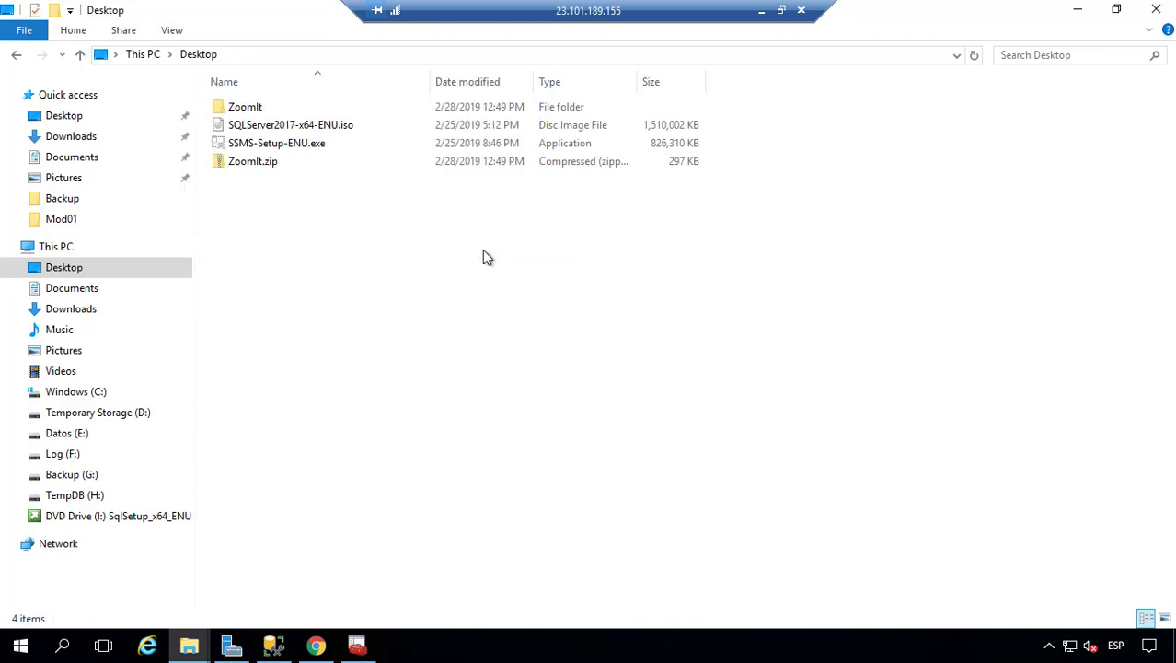
# - Switch to SQL Server Management Studio and view the Detach task offered for the DetachDB database
pyautogui.click(291, 648)
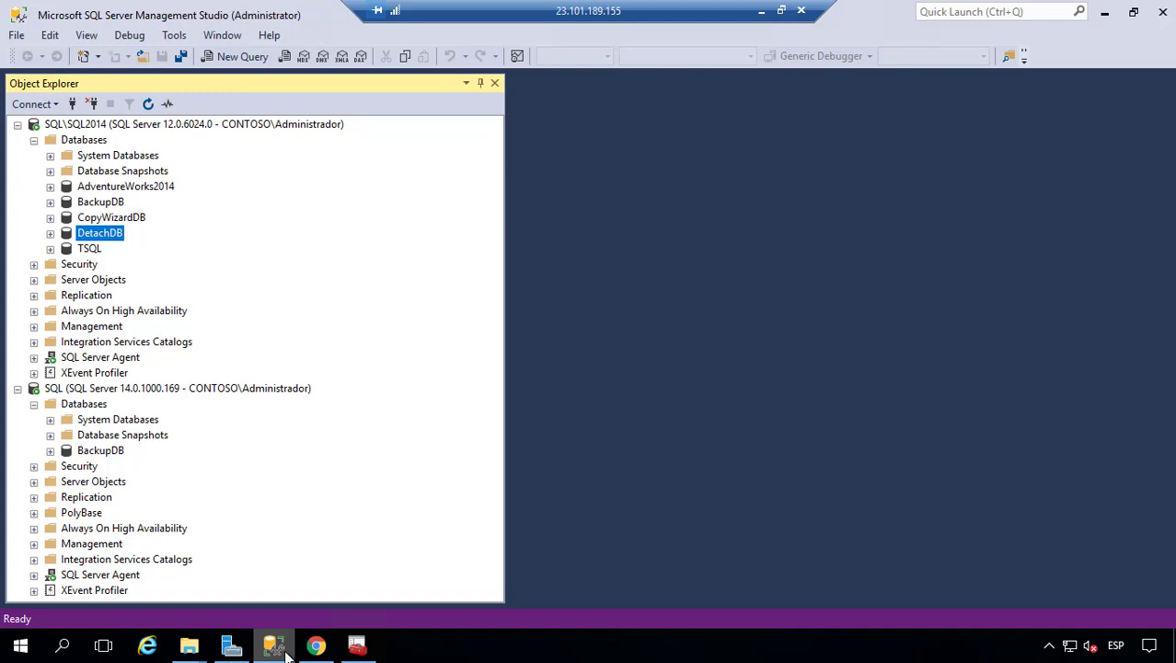
pyautogui.rightClick(111, 240)
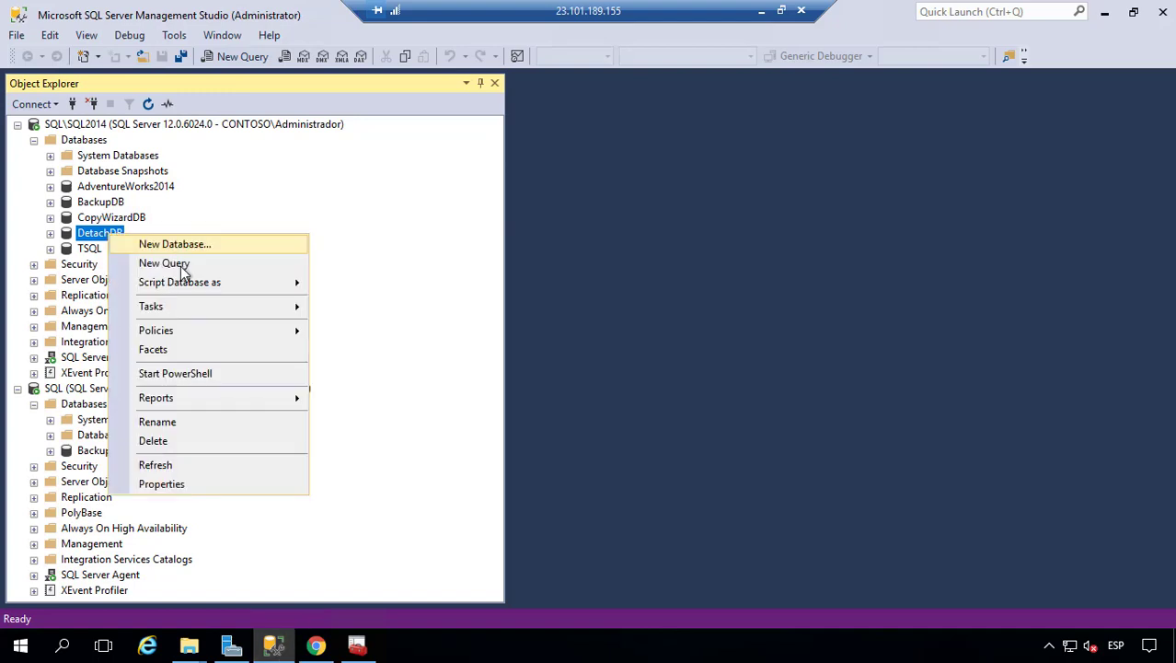
pyautogui.moveTo(197, 305)
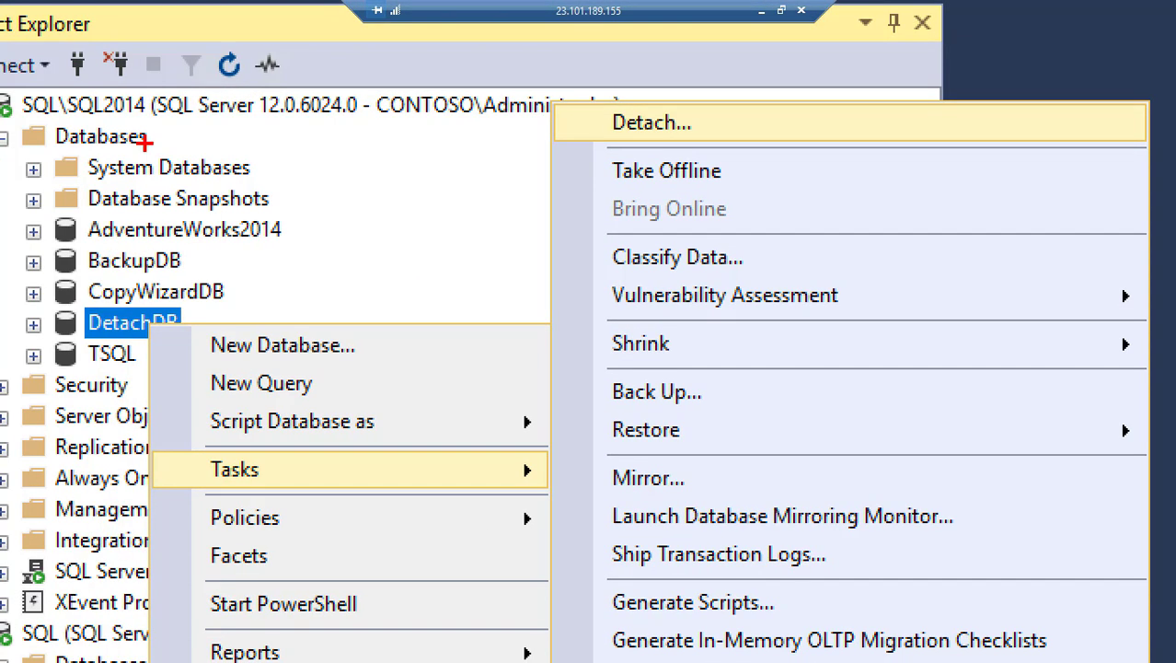
pyautogui.moveTo(754, 113)
pyautogui.mouseDown()
pyautogui.moveTo(571, 94)
pyautogui.moveTo(757, 139)
pyautogui.moveTo(762, 101)
pyautogui.mouseUp()
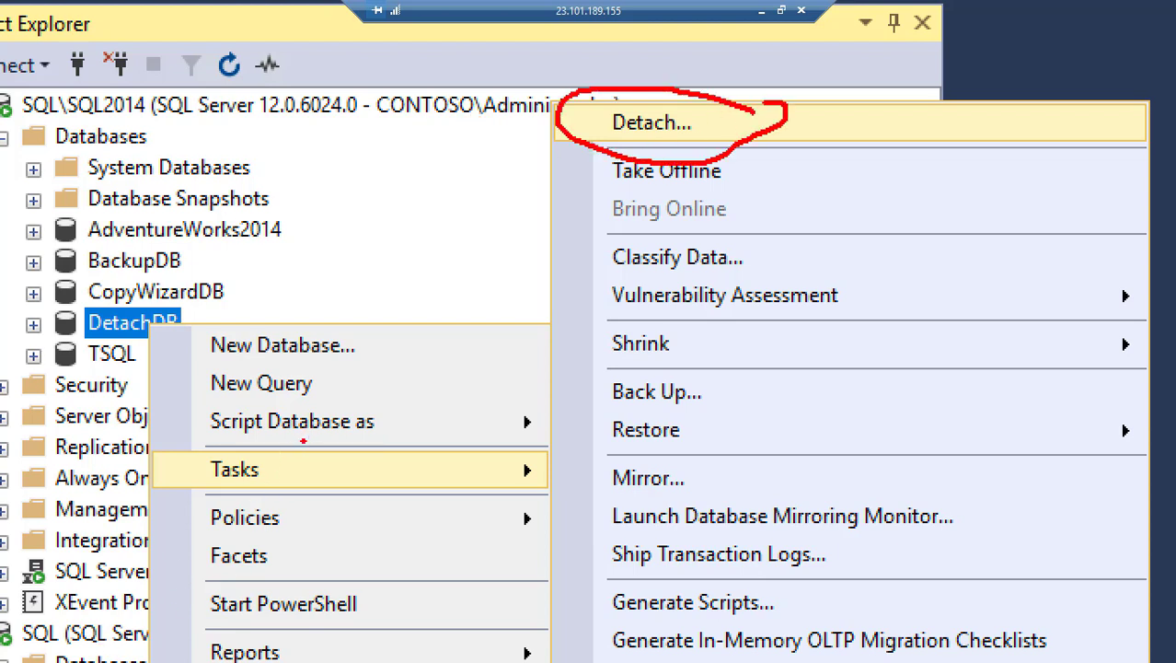
pyautogui.moveTo(304, 440)
pyautogui.mouseDown()
pyautogui.moveTo(147, 474)
pyautogui.moveTo(368, 470)
pyautogui.moveTo(303, 428)
pyautogui.mouseUp()
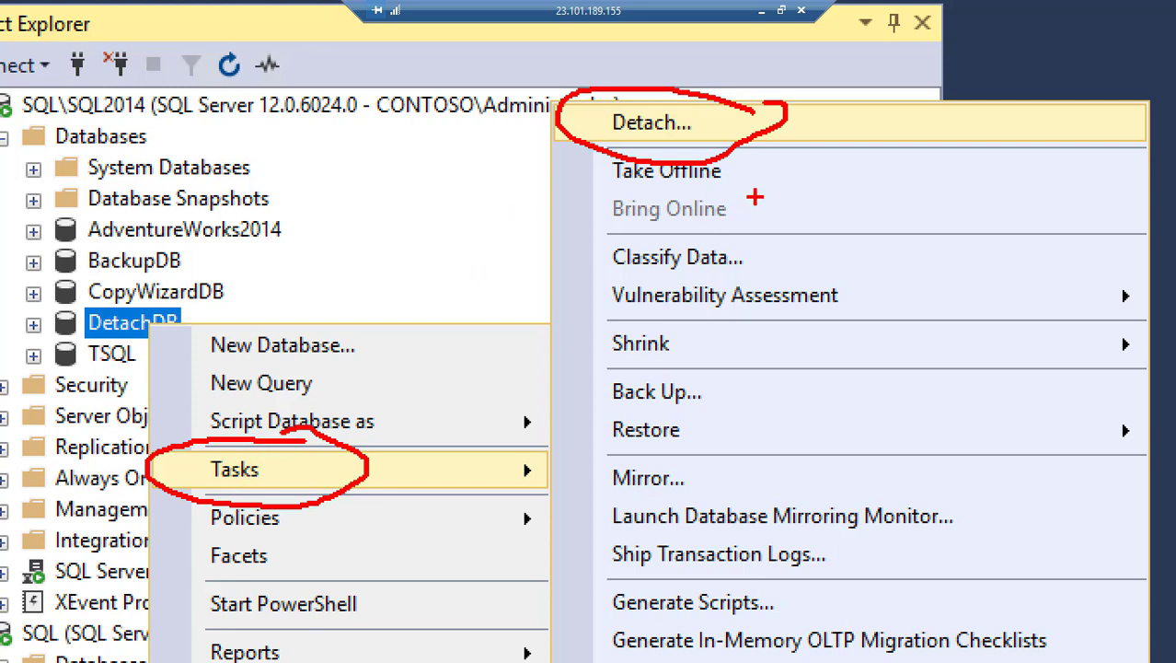
pyautogui.press('Escape')
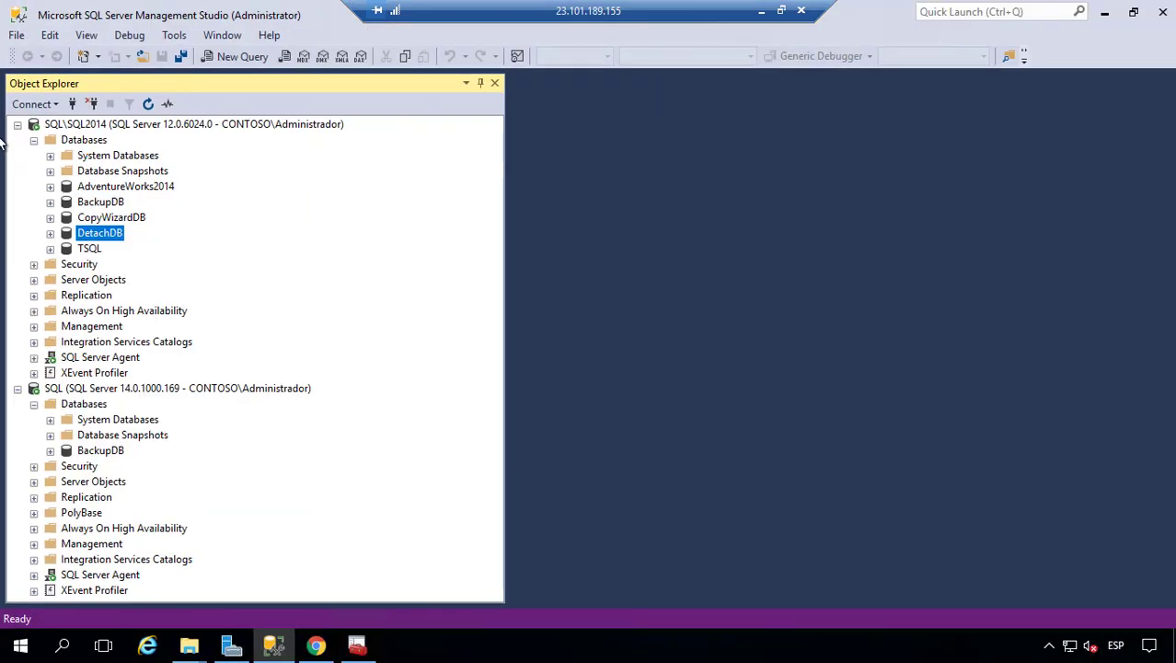
# - Detach the DetachDB database from the SQL\SQL2014 instance with Drop Connections enabled
pyautogui.rightClick(81, 235)
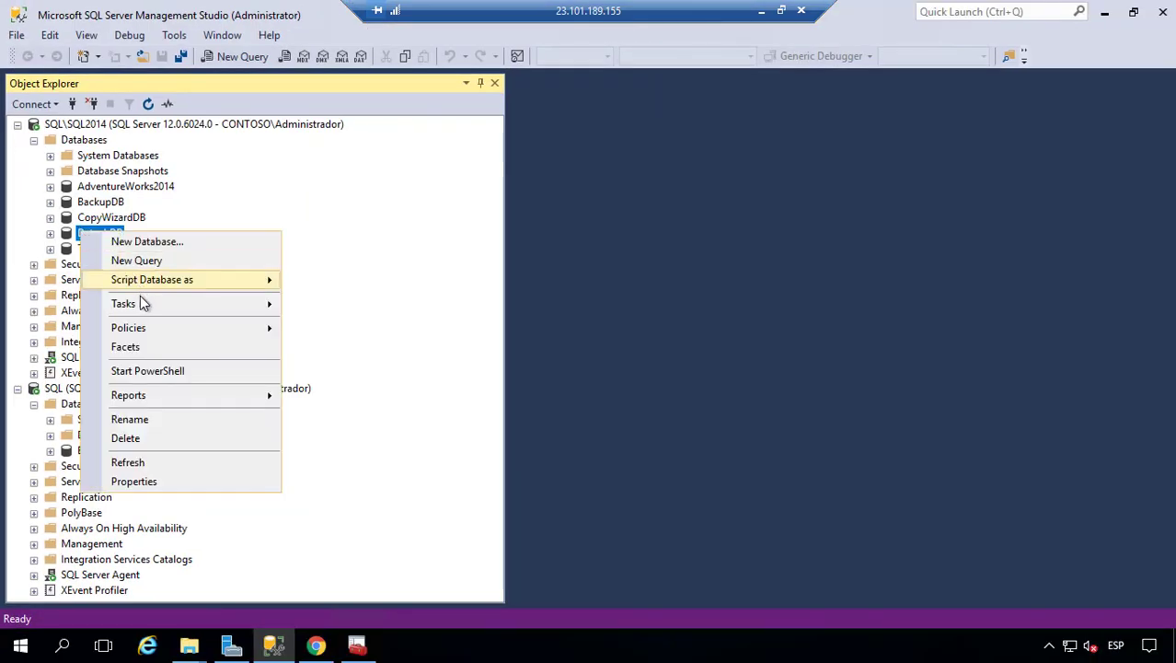
pyautogui.moveTo(140, 297)
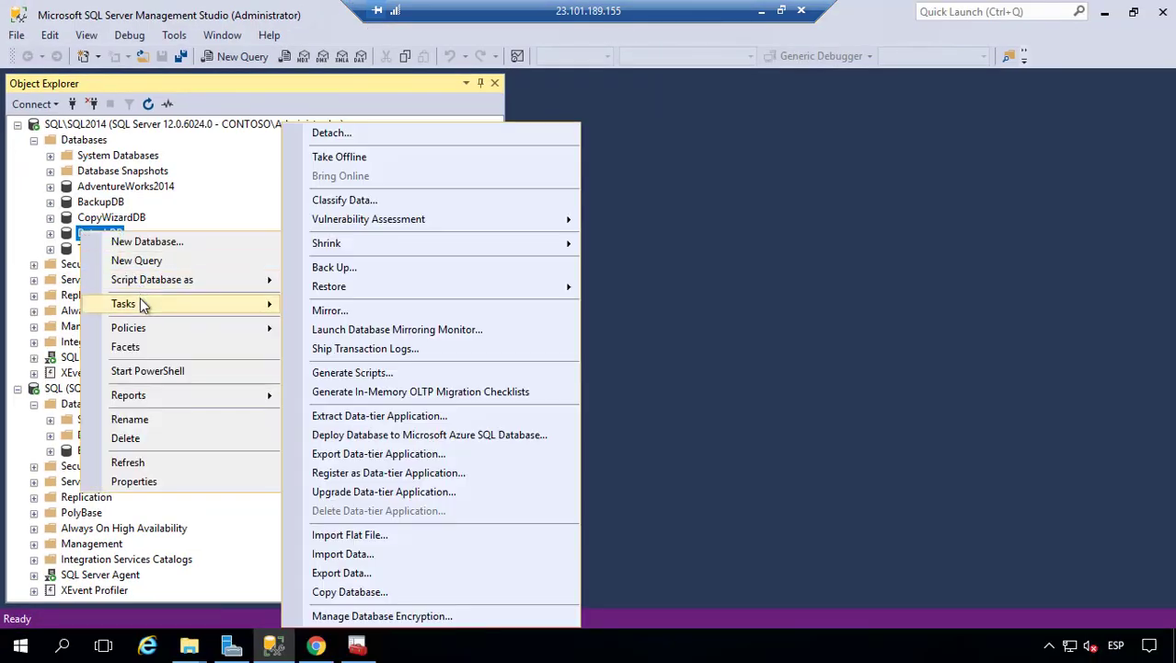
pyautogui.click(383, 138)
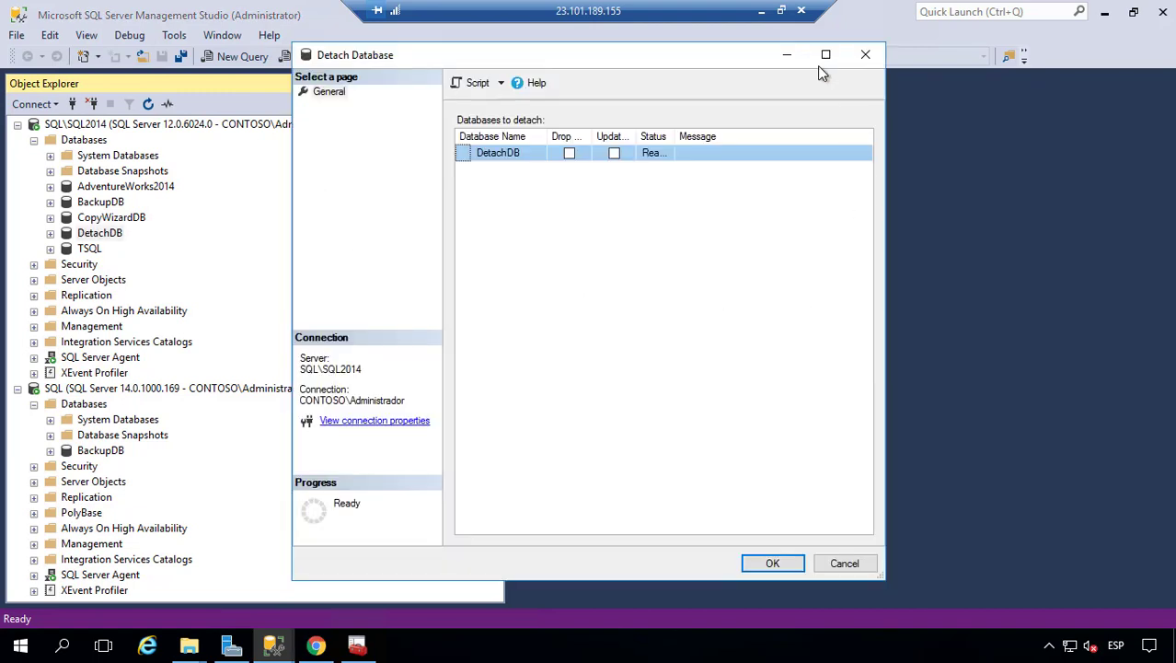
pyautogui.moveTo(593, 136); pyautogui.dragTo(697, 136)
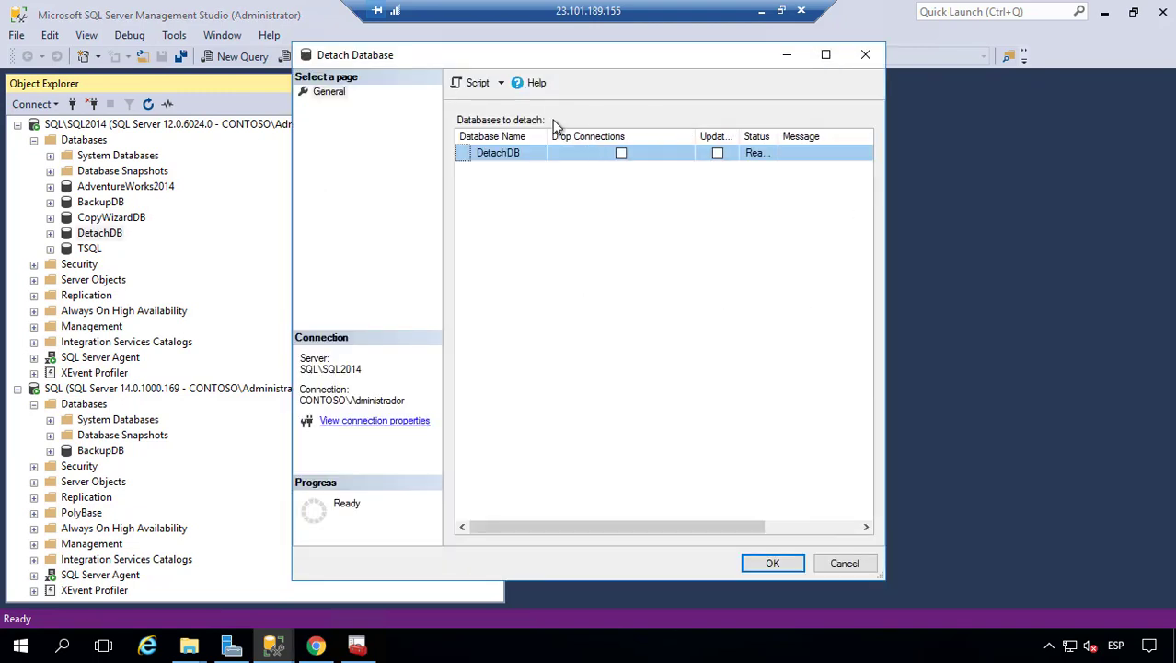
pyautogui.click(622, 154)
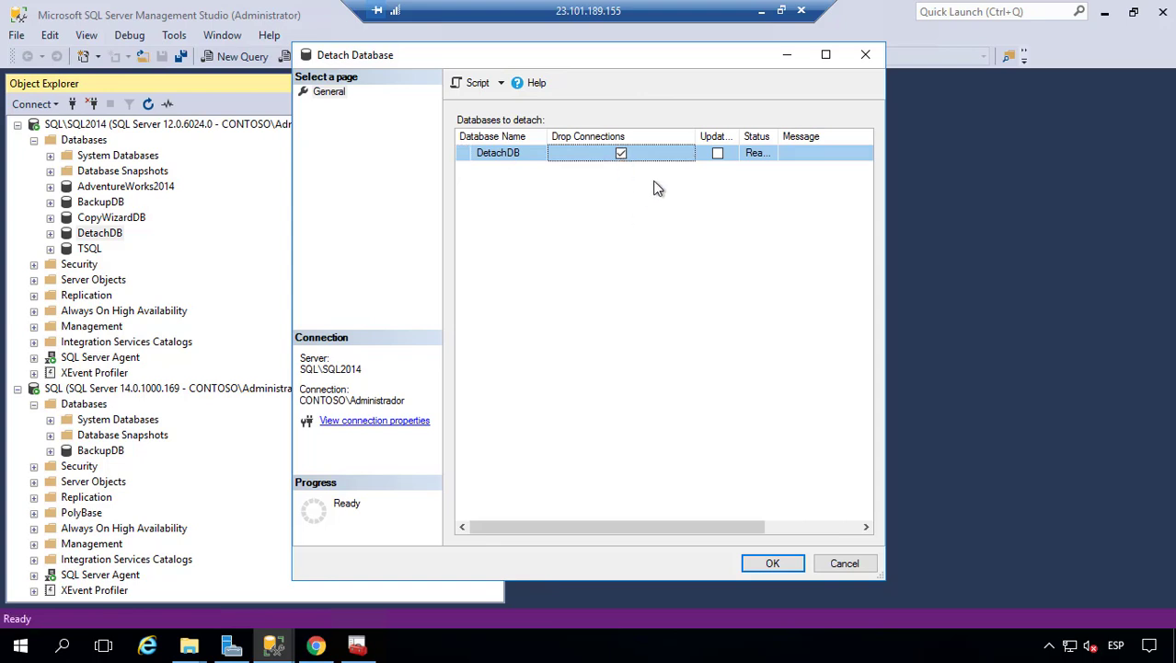
pyautogui.click(797, 568)
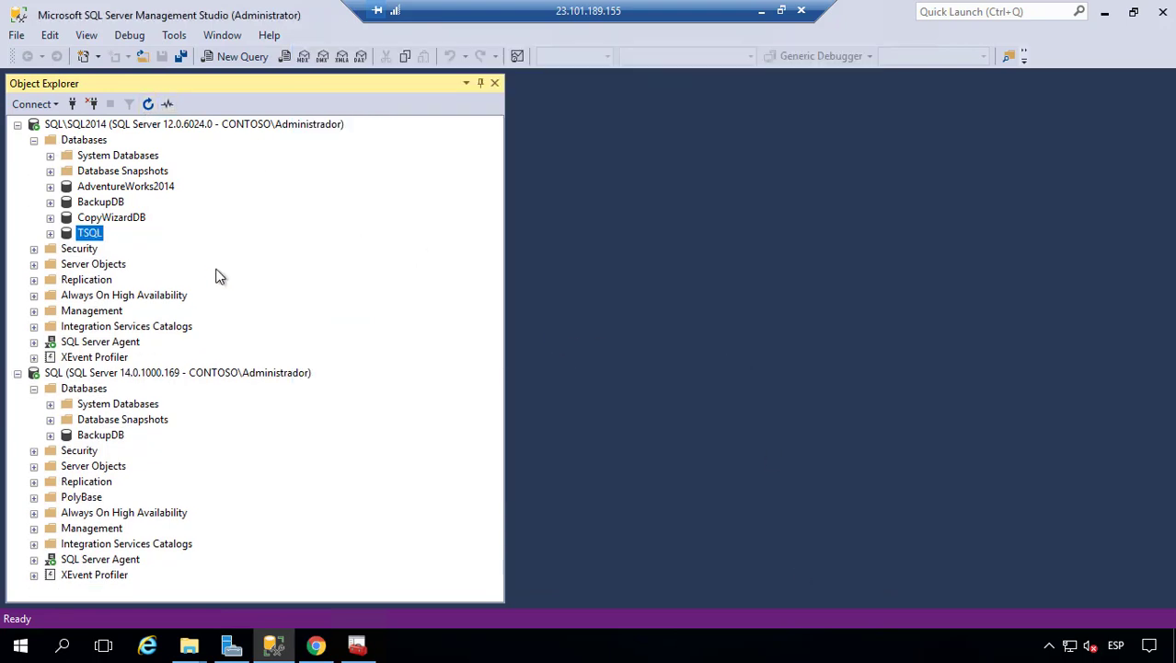
# - Copy DetachDB.mdf from the SQL2014 instance's data folder on drive E: and paste it onto the Desktop in File Explorer
pyautogui.click(188, 644)
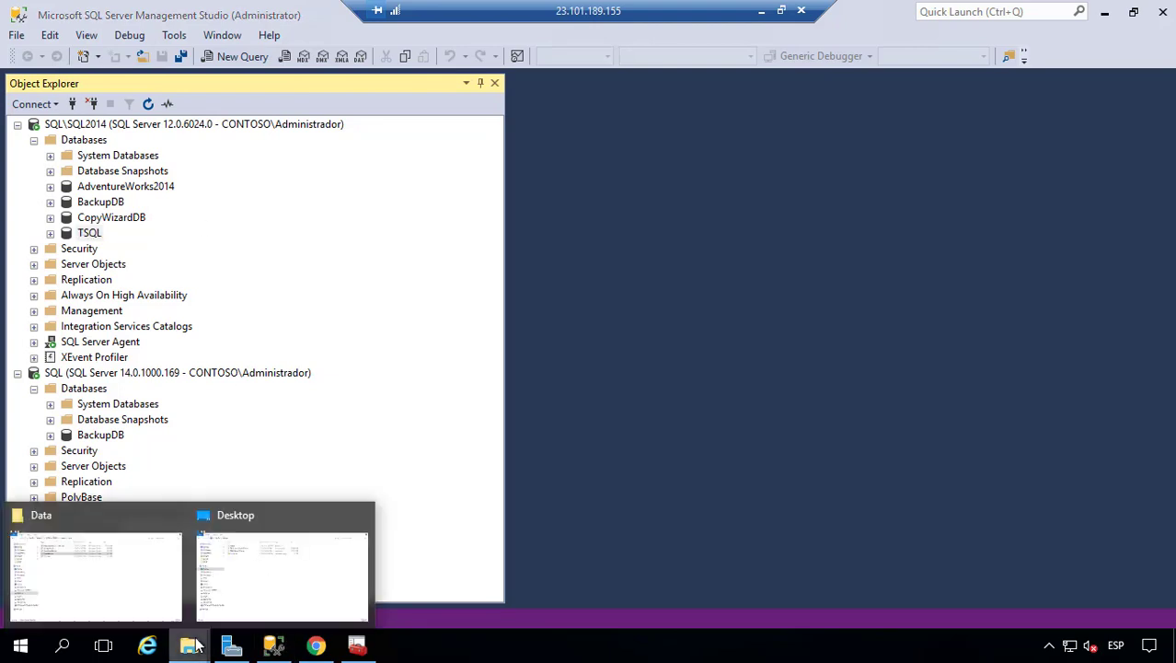
pyautogui.click(57, 569)
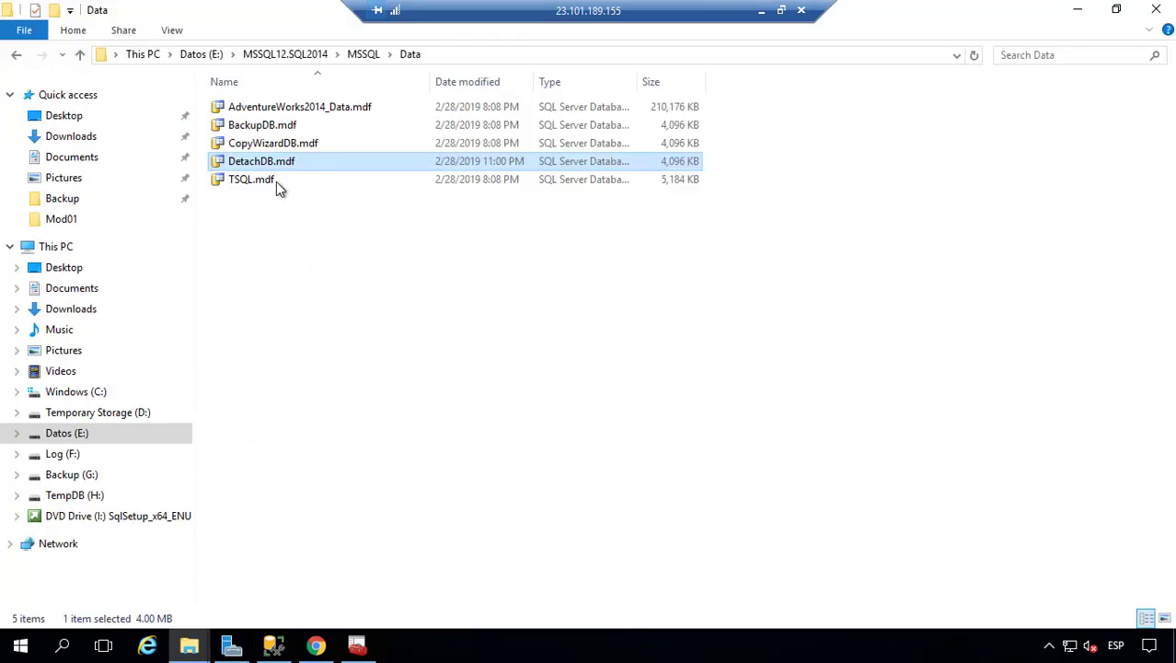
pyautogui.click(239, 180)
pyautogui.click(248, 162)
pyautogui.rightClick(259, 162)
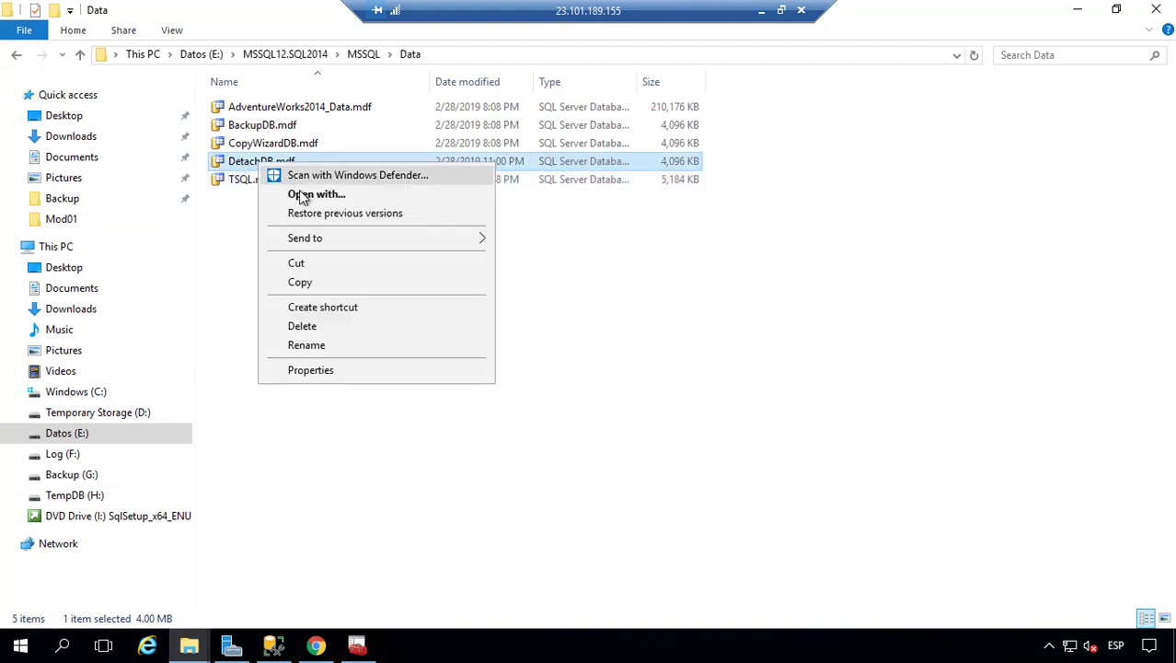
pyautogui.click(324, 280)
pyautogui.hotkey('alt', 'Tab')
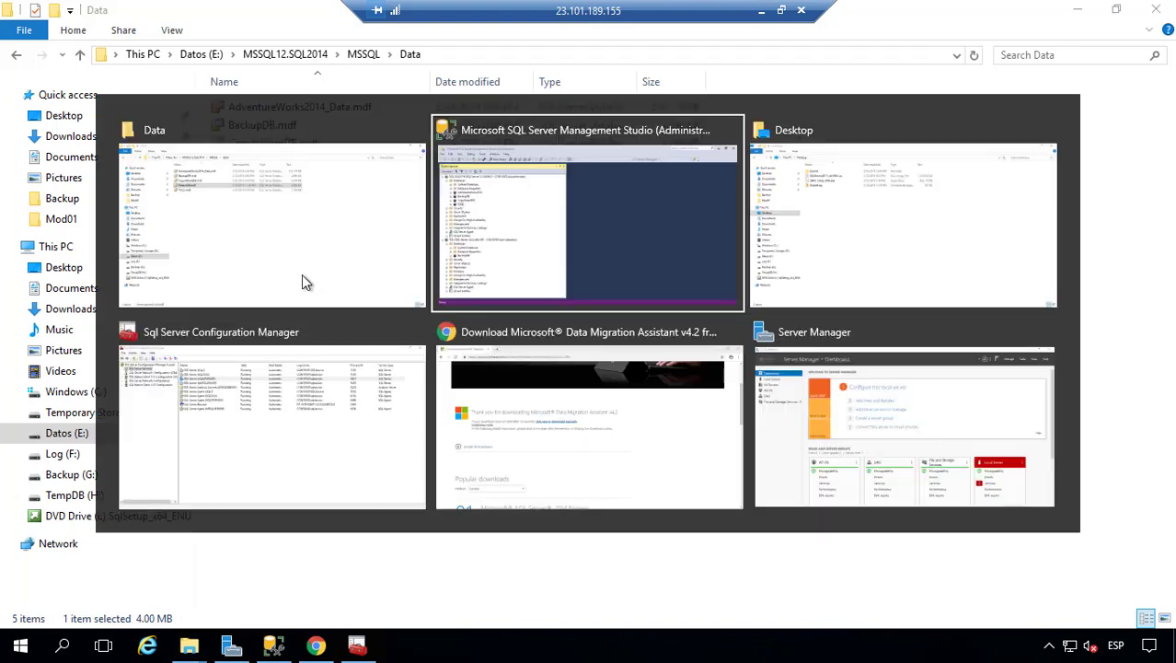
pyautogui.hotkey('alt', 'Tab')
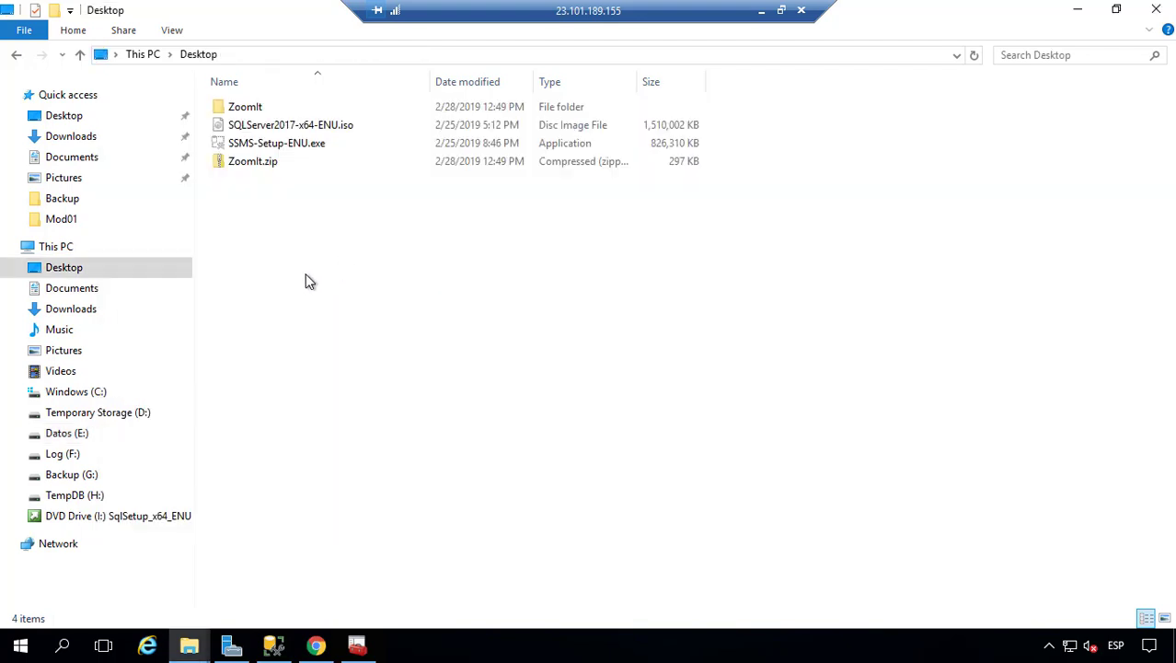
pyautogui.hotkey('ctrl', 'v')
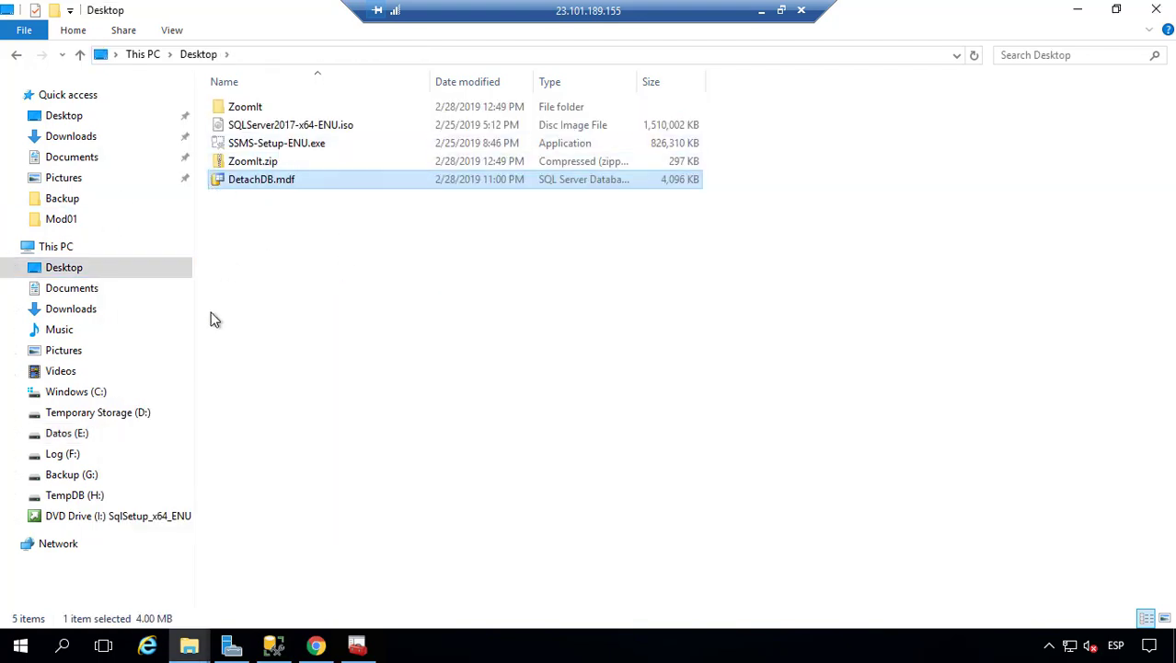
# - Paste the copied DetachDB.mdf into E:\MSSQL14.MSSQLSERVER\MSSQL\Data using a new File Explorer window
pyautogui.hotkey('alt', 'Tab')
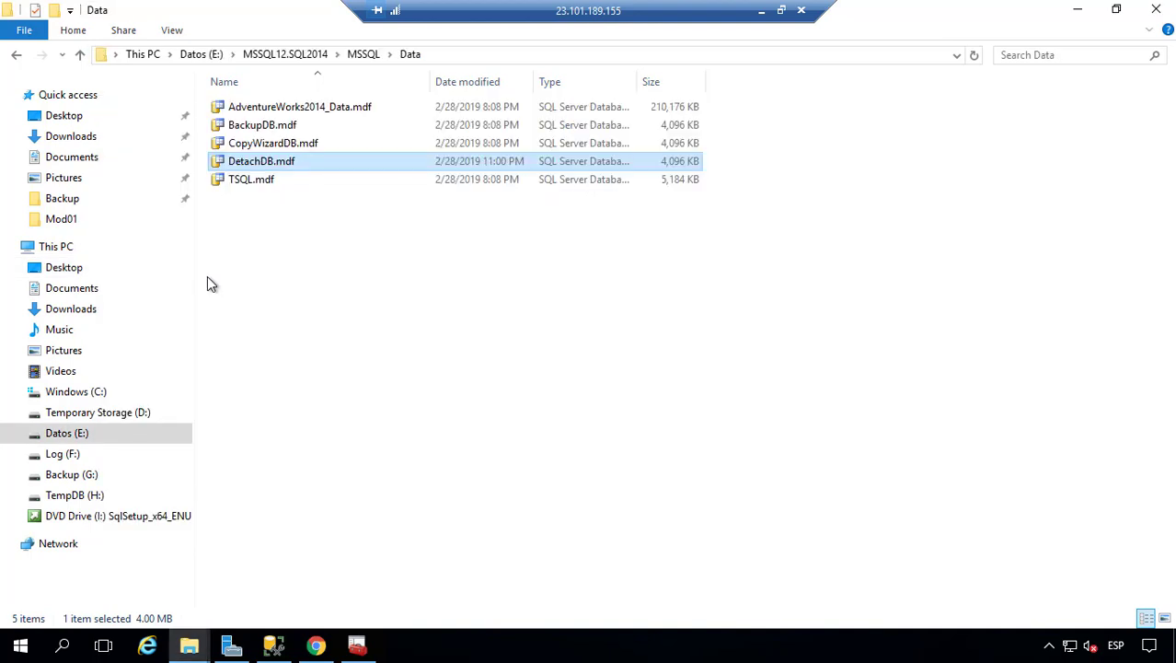
pyautogui.press('super+e')
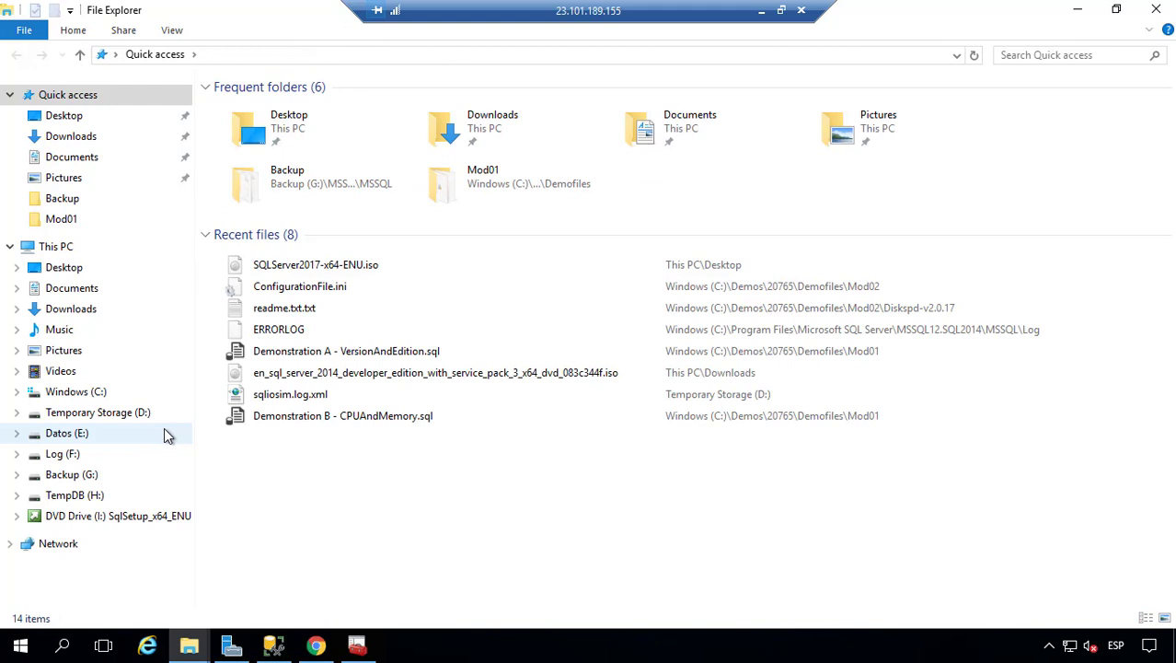
pyautogui.click(79, 436)
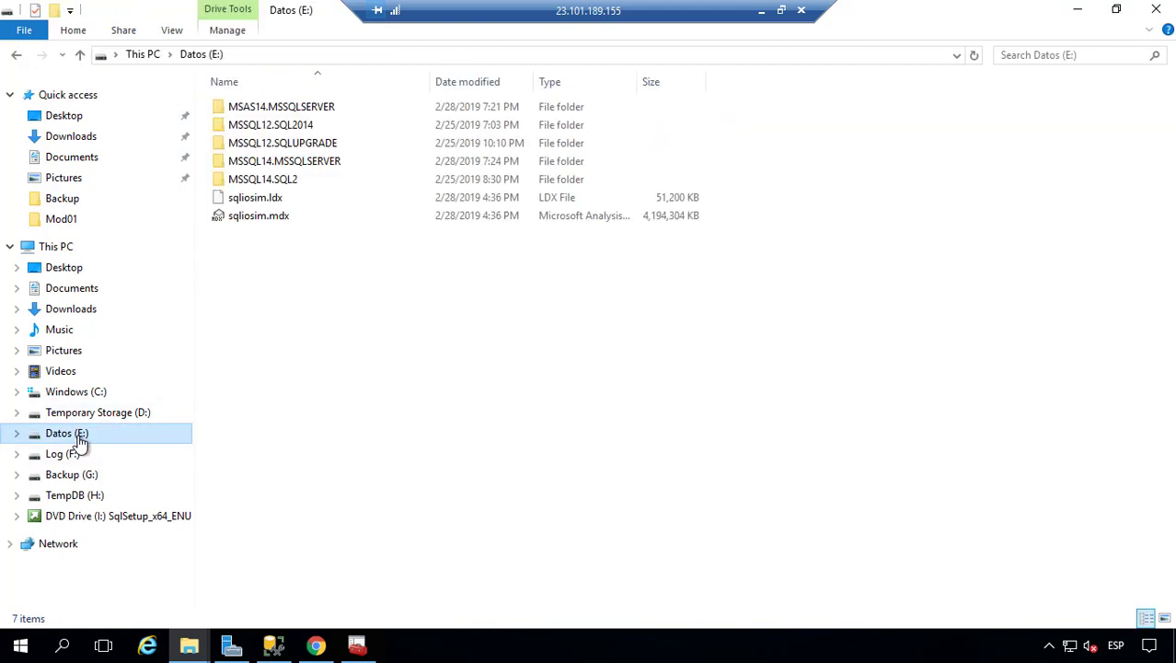
pyautogui.doubleClick(272, 164)
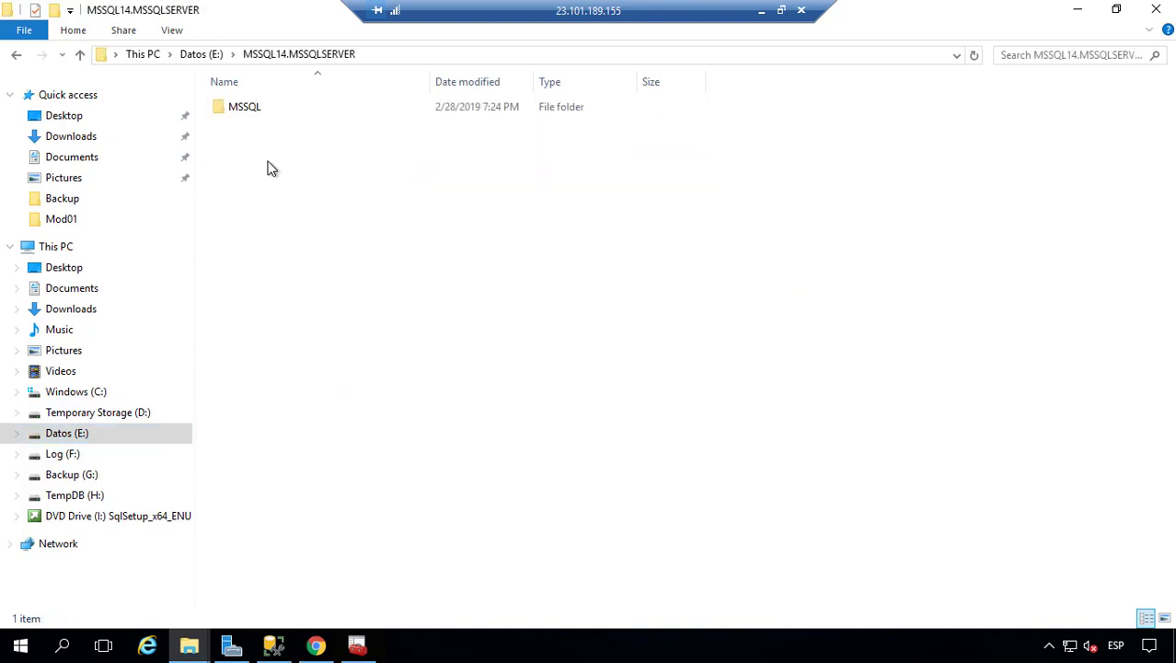
pyautogui.doubleClick(257, 108)
pyautogui.doubleClick(259, 108)
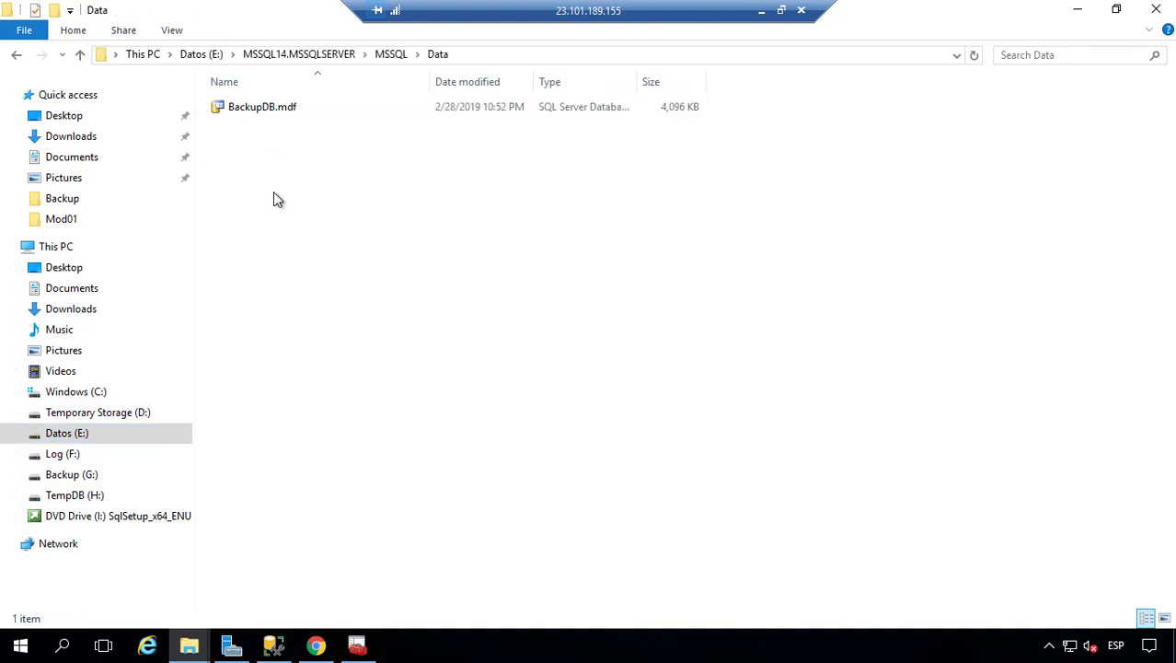
pyautogui.hotkey('ctrl', 'v')
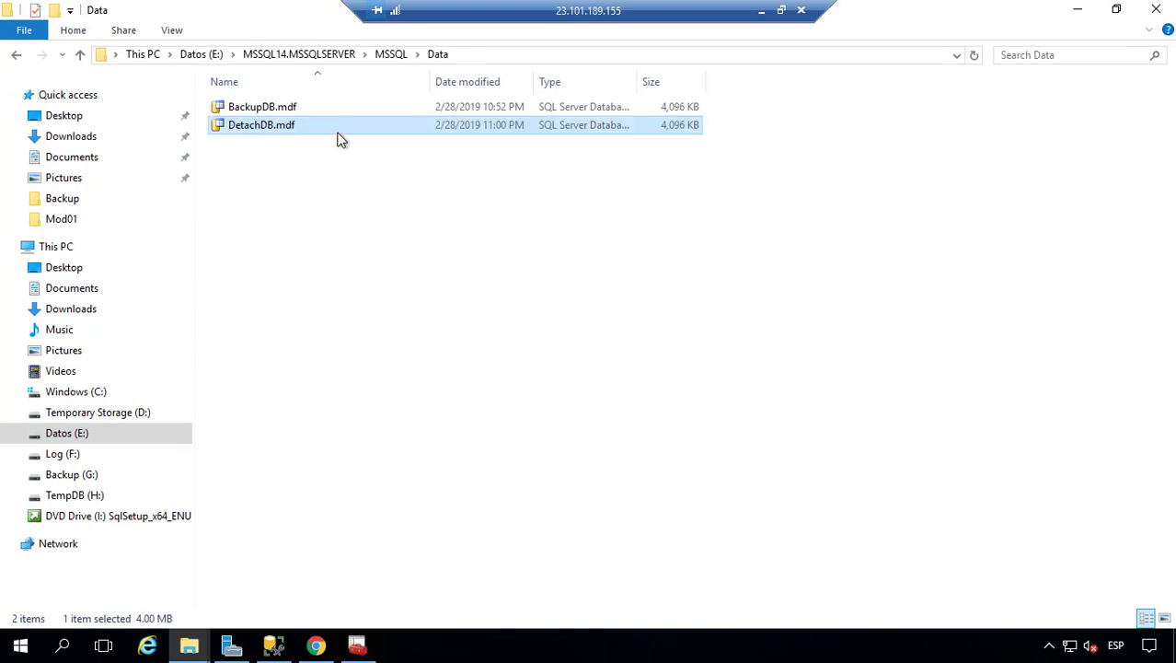
# - Copy the DetachDB_log.ldf file from F:\MSSQL12.SQL2014\MSSQL\Data
pyautogui.hotkey('alt', 'Tab')
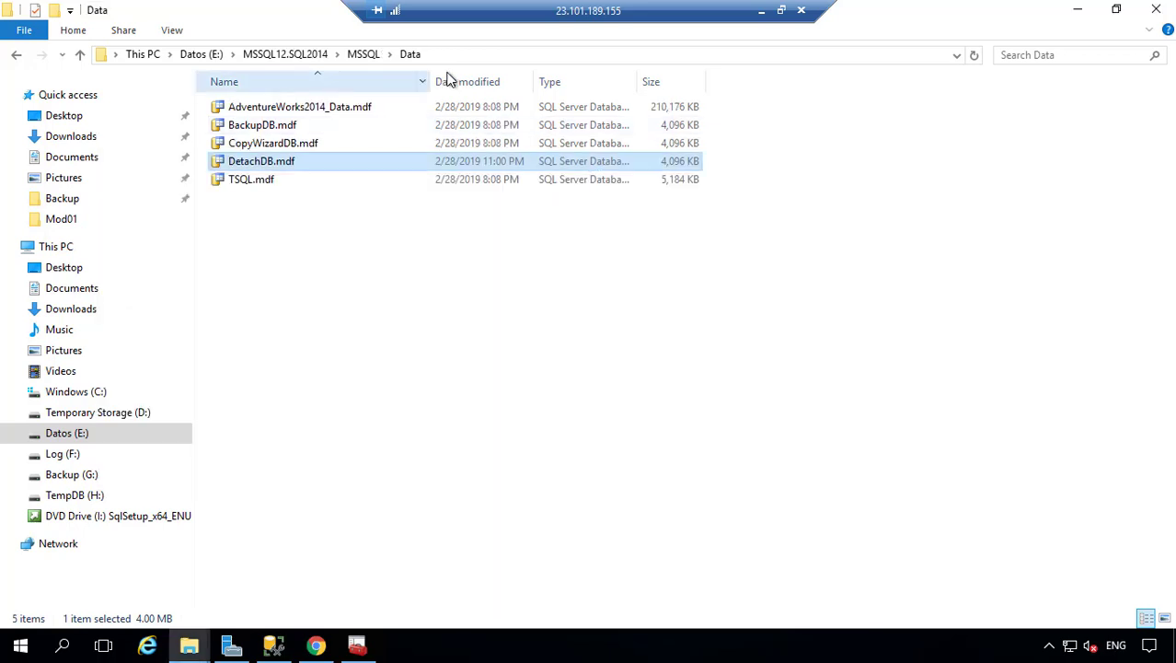
pyautogui.click(143, 56)
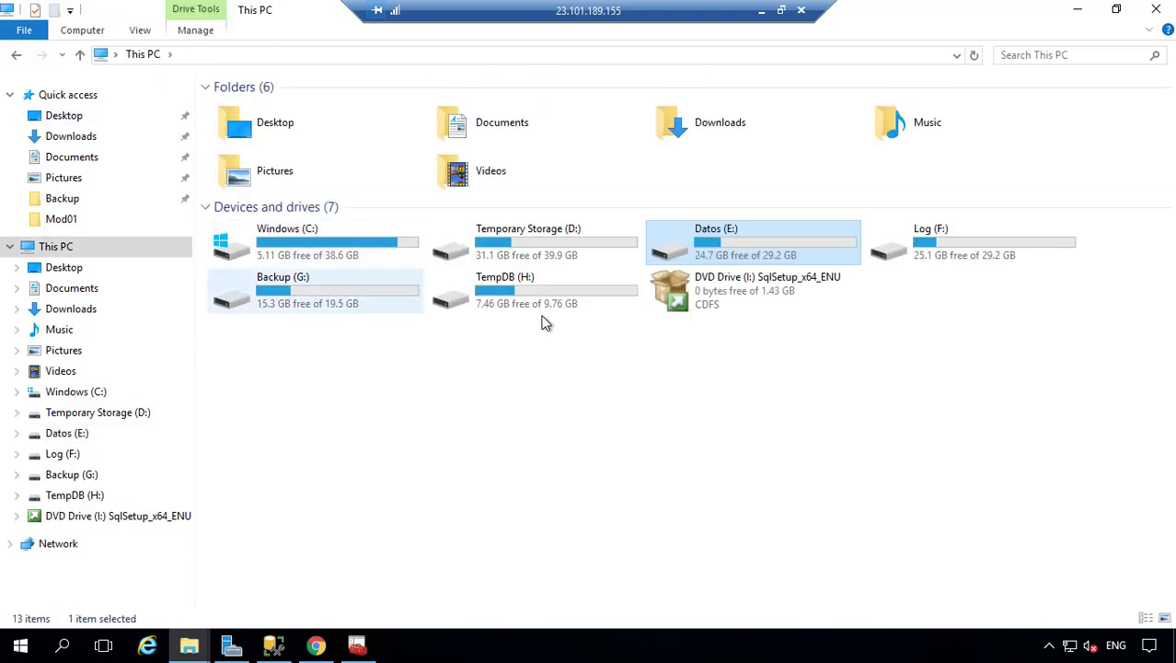
pyautogui.click(932, 255)
pyautogui.doubleClick(931, 255)
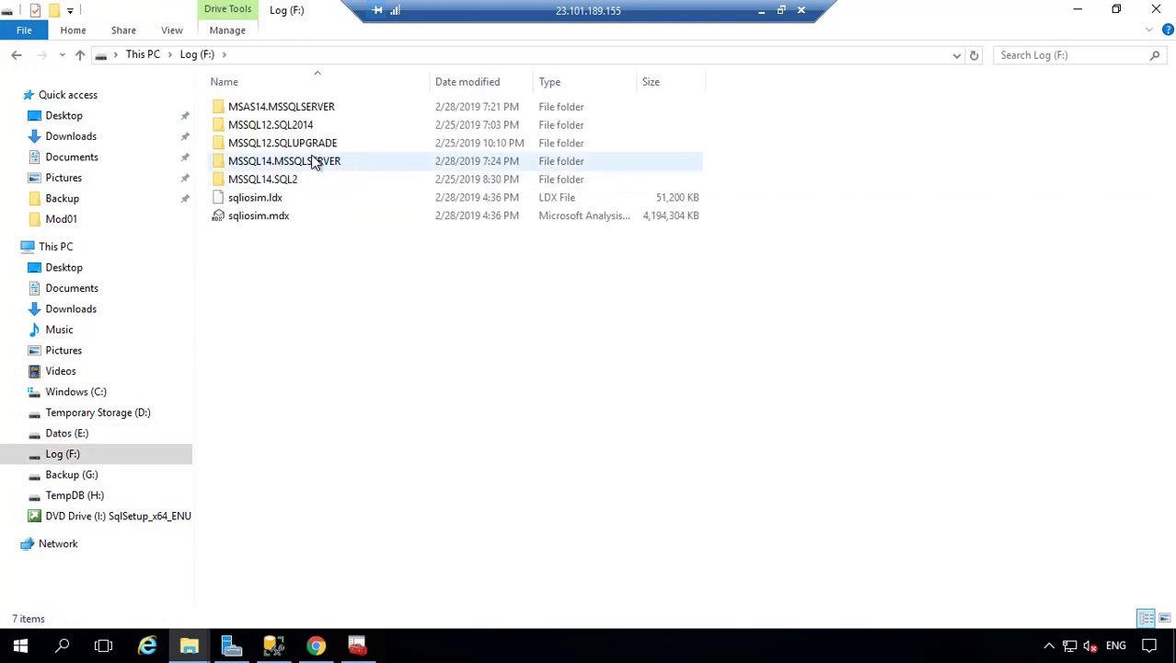
pyautogui.doubleClick(263, 126)
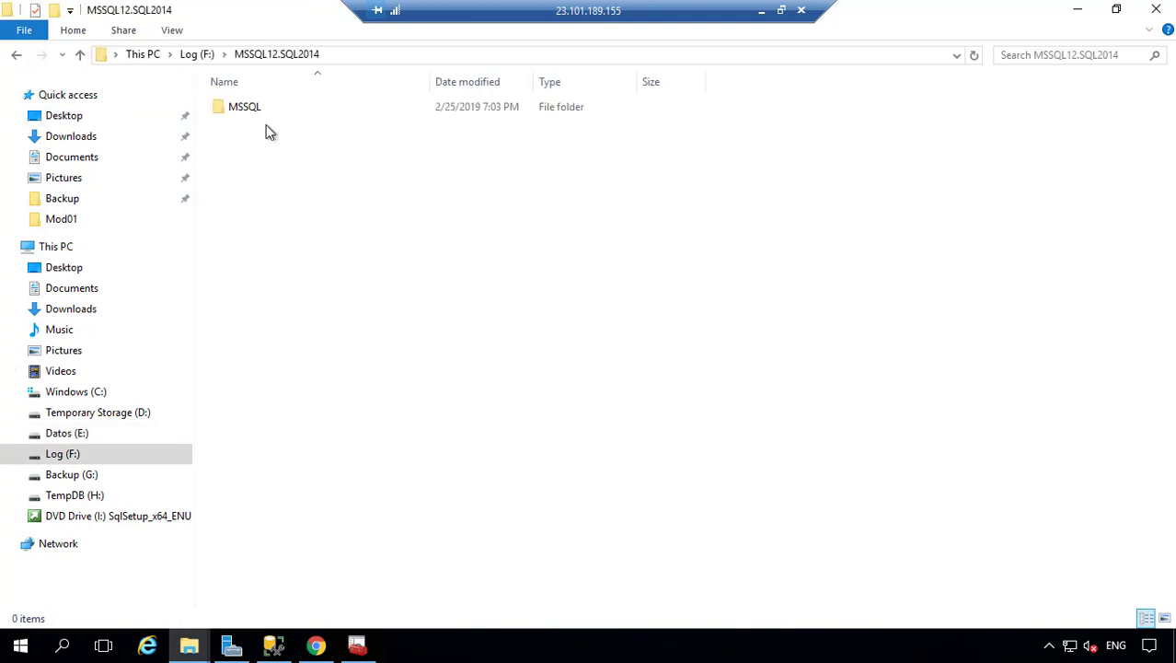
pyautogui.doubleClick(264, 108)
pyautogui.doubleClick(267, 107)
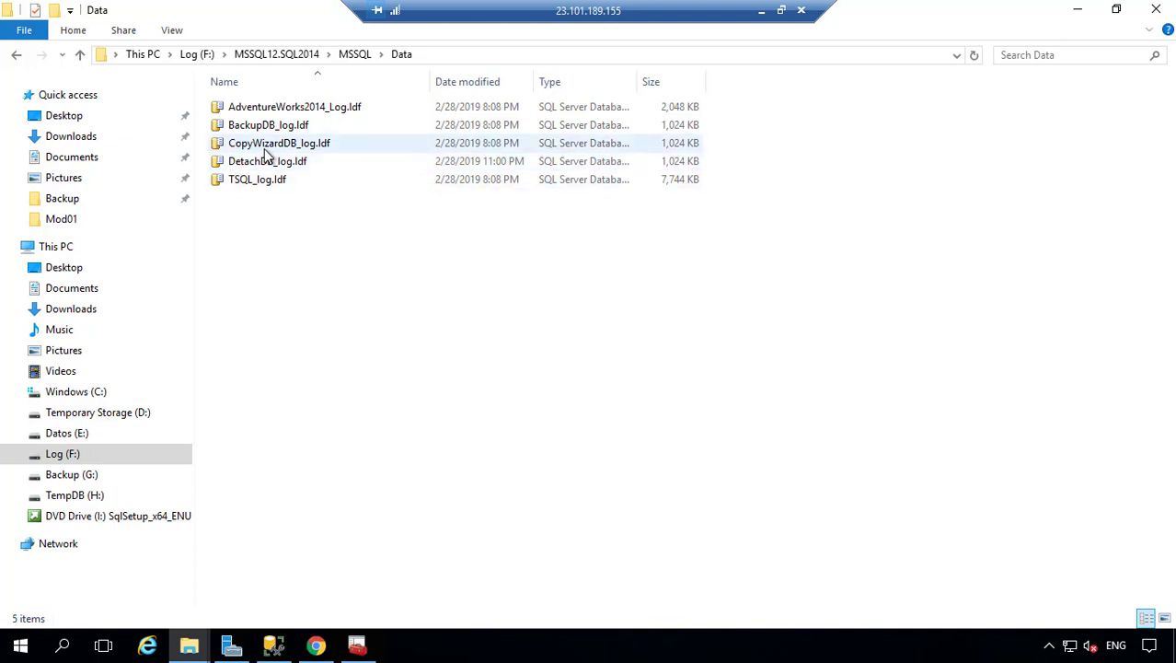
pyautogui.click(266, 162)
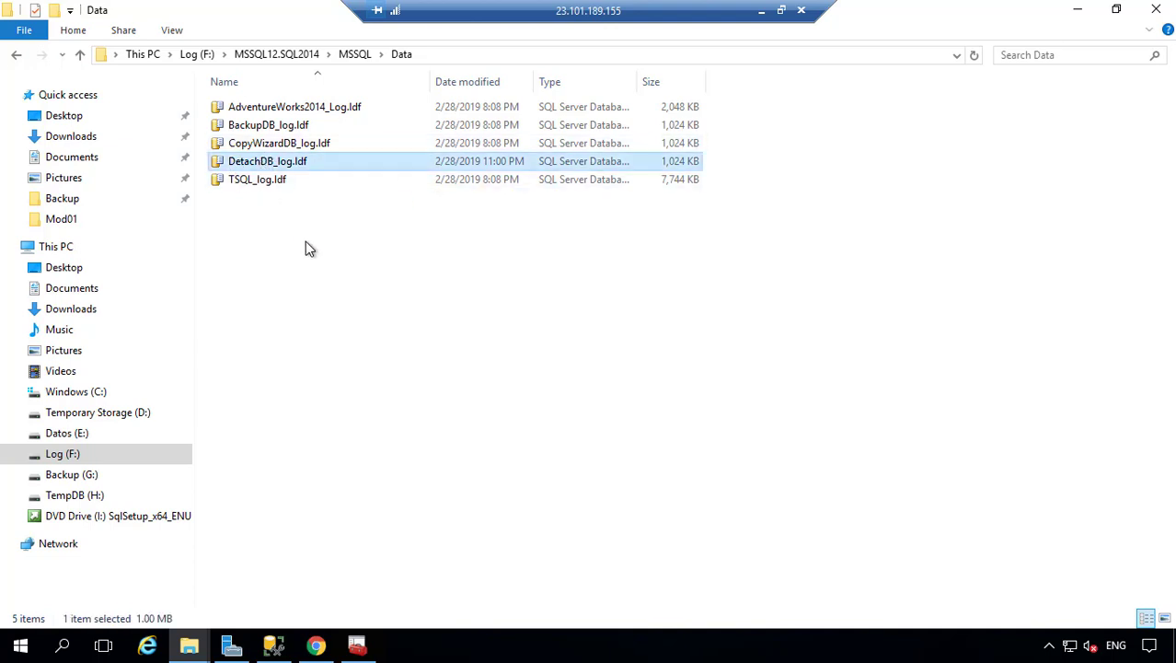
pyautogui.rightClick(304, 163)
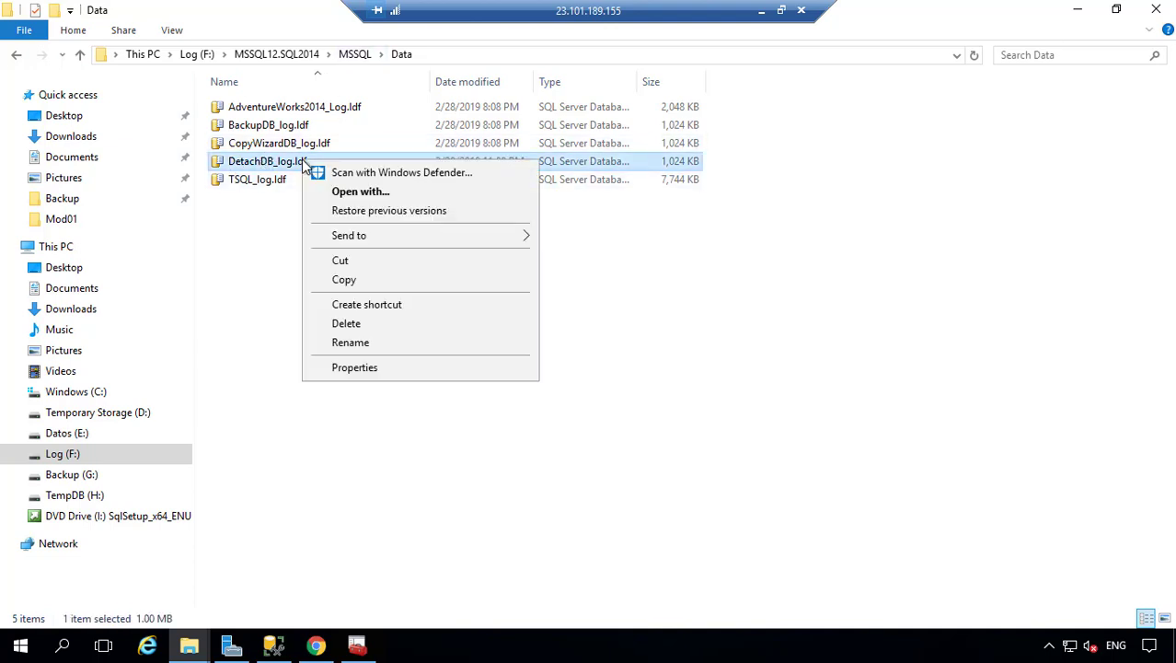
pyautogui.click(379, 279)
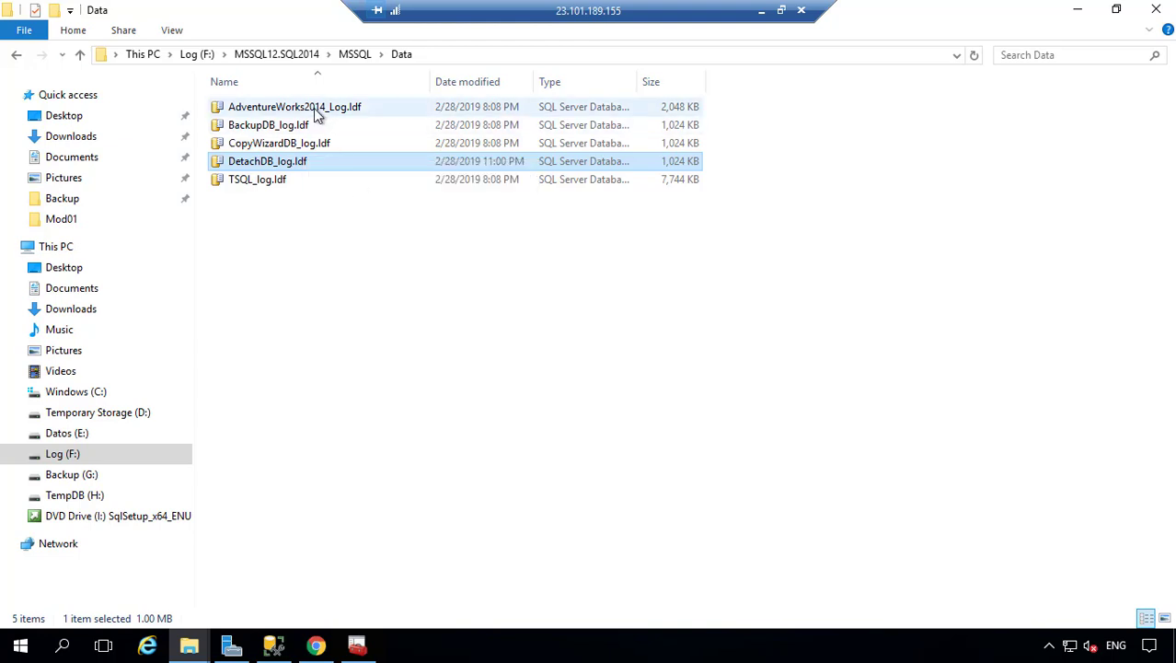
# - Paste the copied DetachDB_log.ldf into F:\MSSQL14.MSSQLSERVER\MSSQL\Data
pyautogui.hotkey('alt', 'Tab')
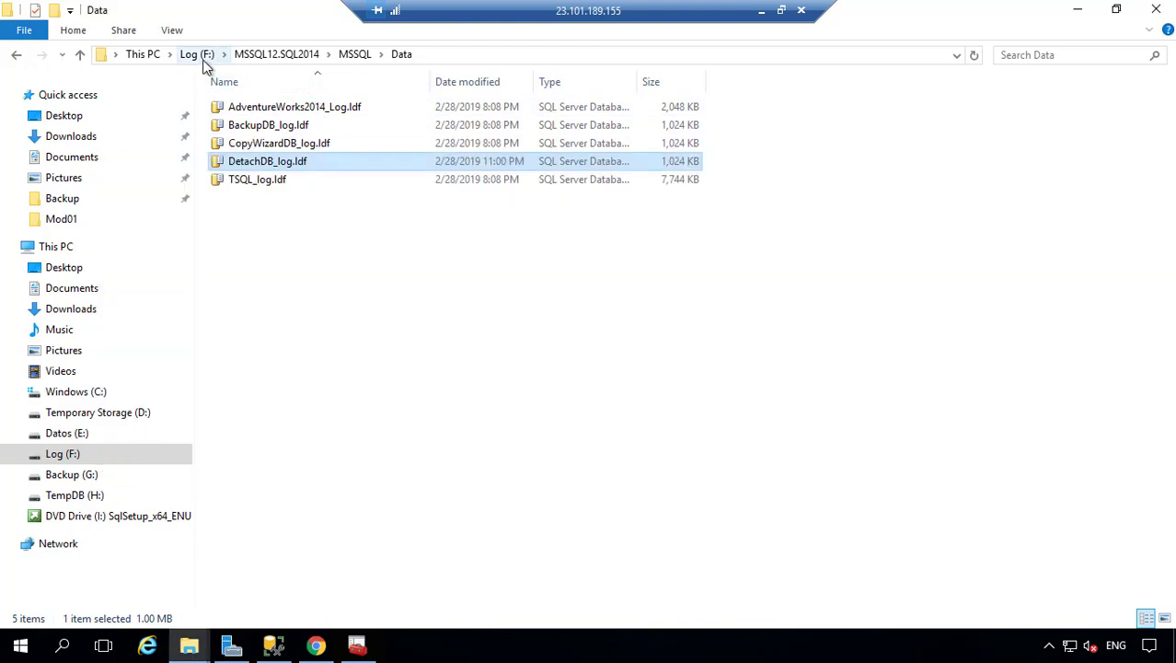
pyautogui.click(199, 56)
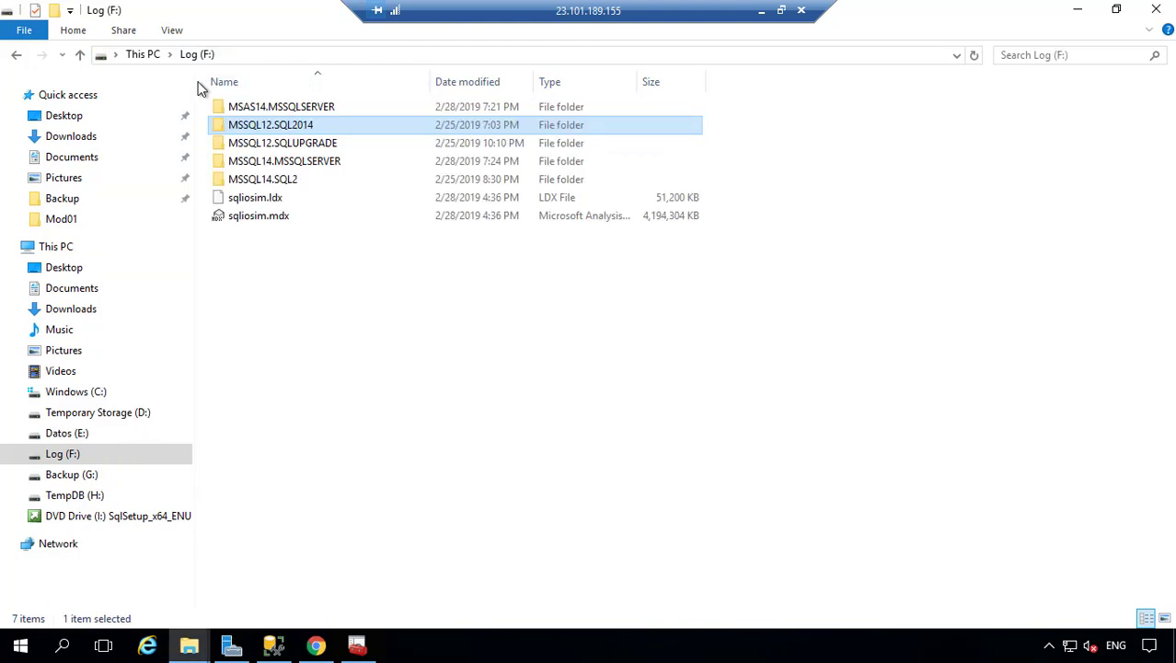
pyautogui.click(281, 164)
pyautogui.doubleClick(281, 164)
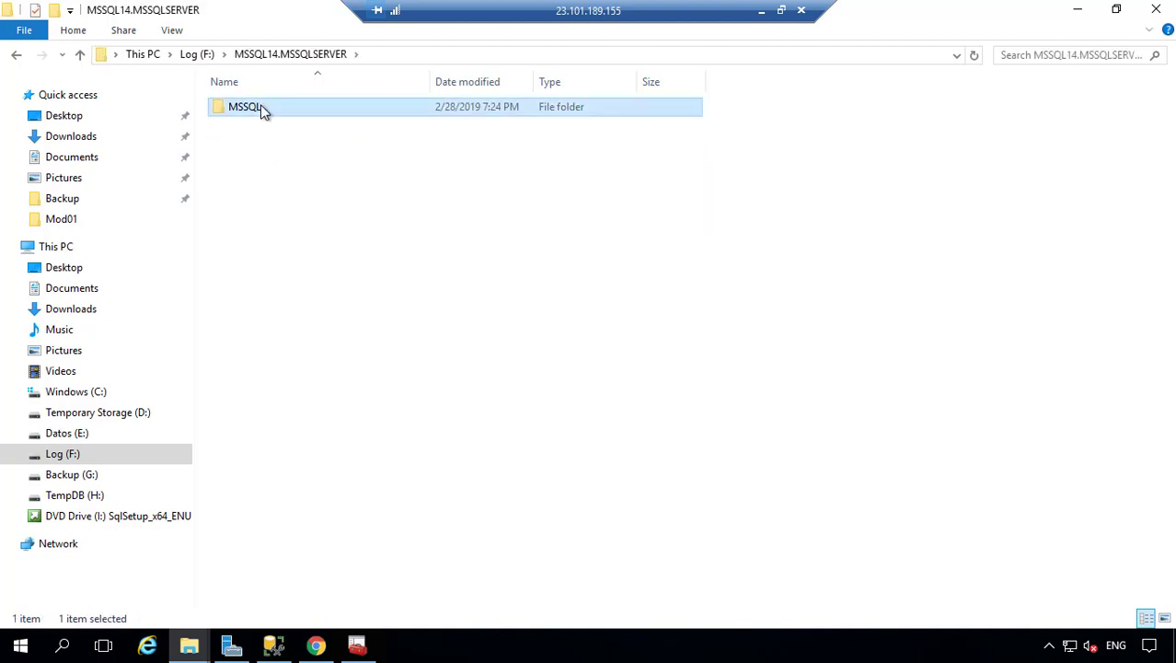
pyautogui.doubleClick(261, 105)
pyautogui.click(261, 105)
pyautogui.doubleClick(261, 105)
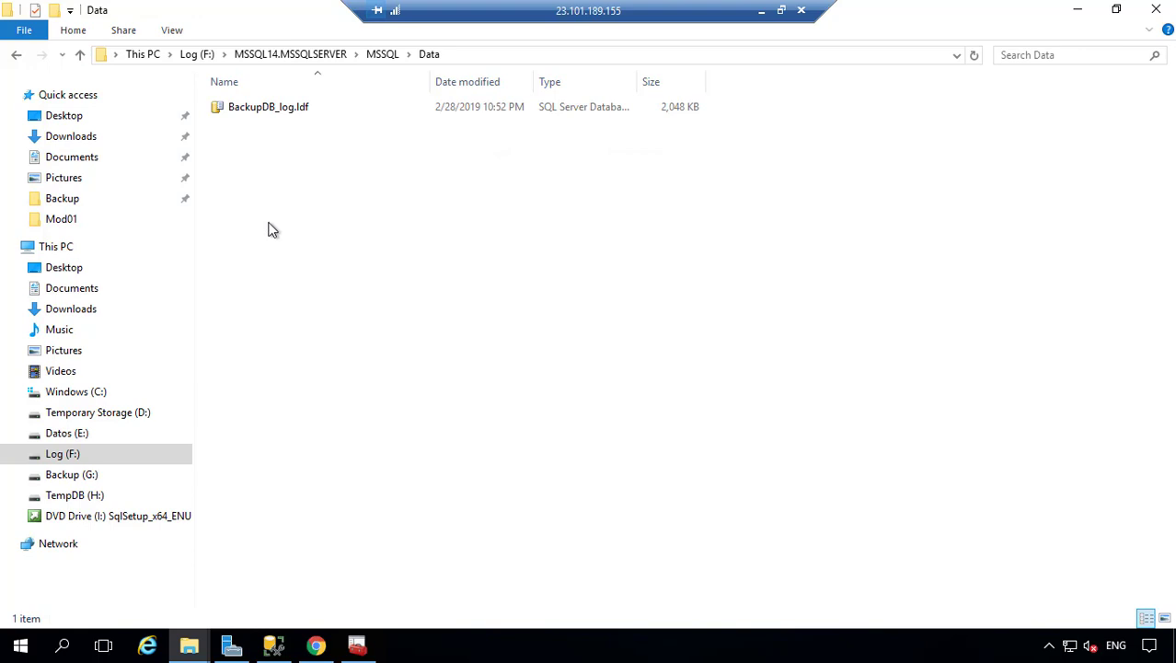
pyautogui.hotkey('ctrl', 'v')
# - Switch to SQL Server Management Studio, collapse the SQL\SQL2014 instance and view the Attach command for the SQL instance's databases
pyautogui.hotkey('alt', 'Tab')
pyautogui.hotkey('alt', 'Tab')
pyautogui.hotkey('alt', 'Tab')
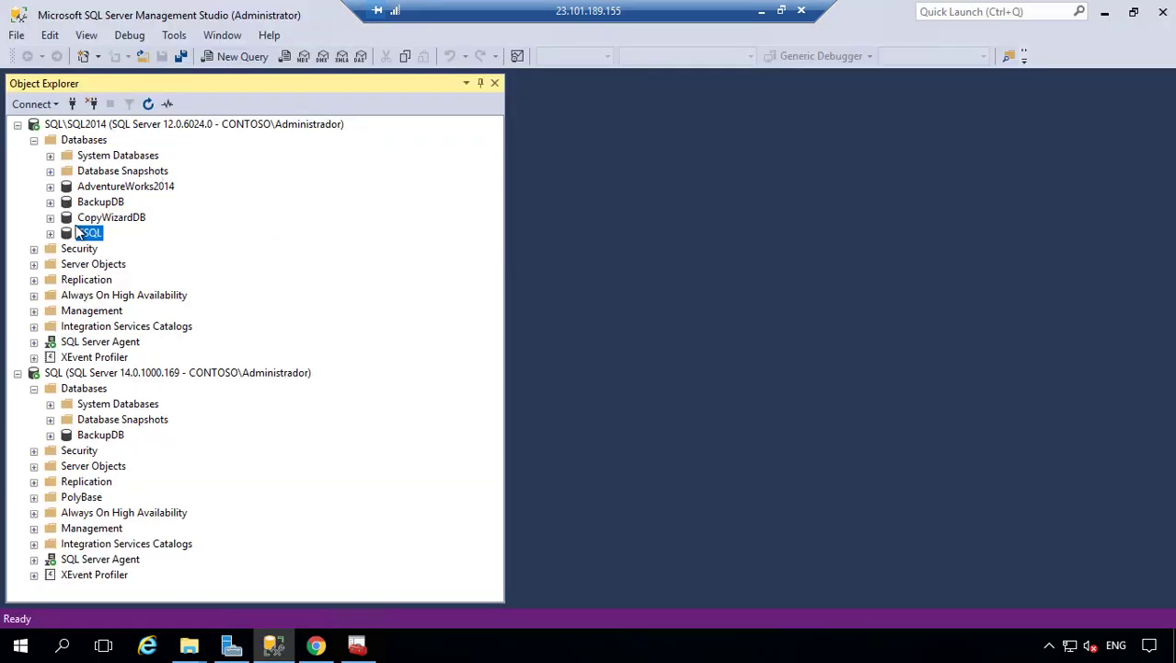
pyautogui.click(17, 123)
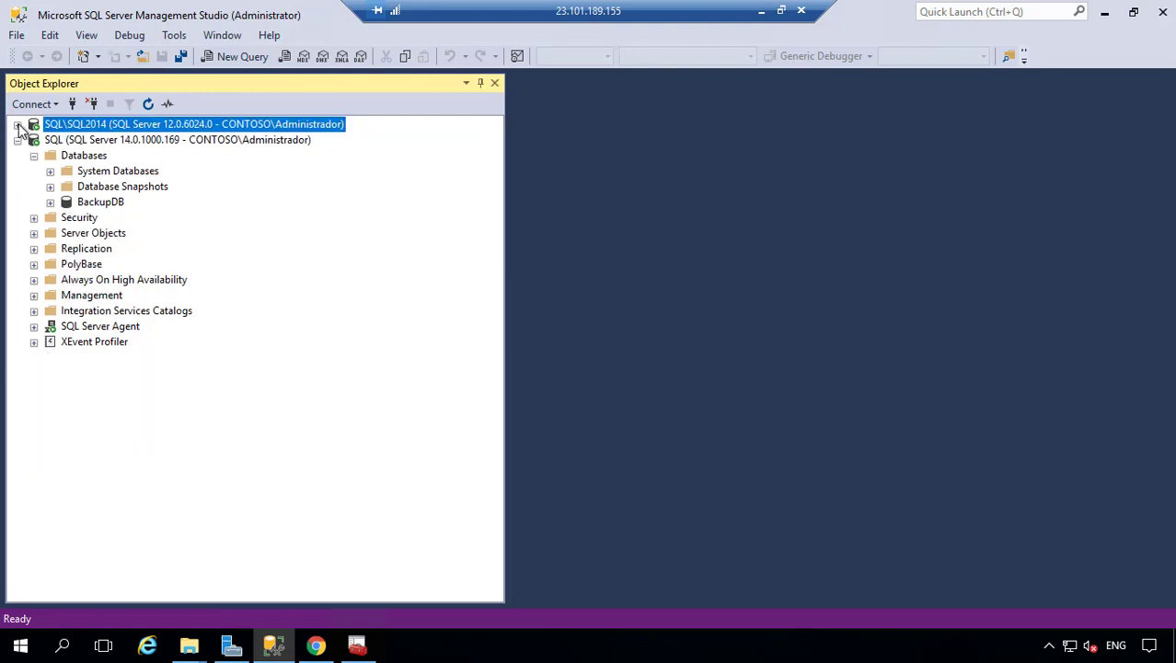
pyautogui.click(103, 159)
pyautogui.rightClick(103, 158)
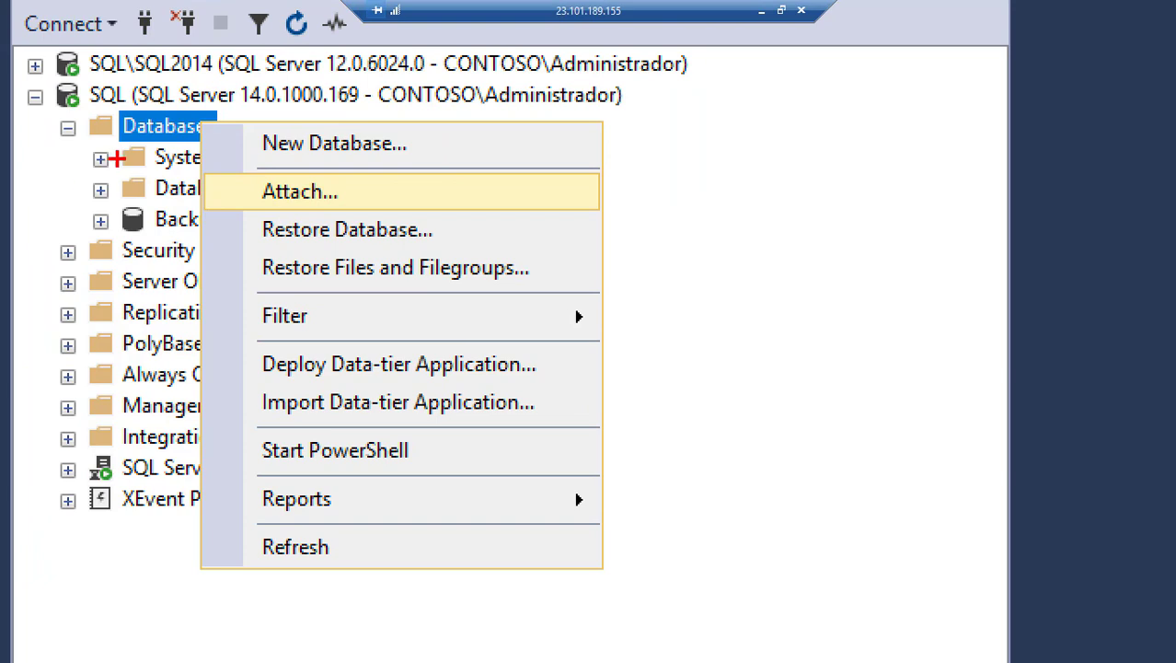
pyautogui.moveTo(226, 104)
pyautogui.mouseDown()
pyautogui.moveTo(94, 136)
pyautogui.moveTo(276, 110)
pyautogui.moveTo(216, 105)
pyautogui.mouseUp()
pyautogui.moveTo(415, 173)
pyautogui.mouseDown()
pyautogui.moveTo(264, 166)
pyautogui.moveTo(333, 214)
pyautogui.moveTo(451, 189)
pyautogui.moveTo(378, 167)
pyautogui.mouseUp()
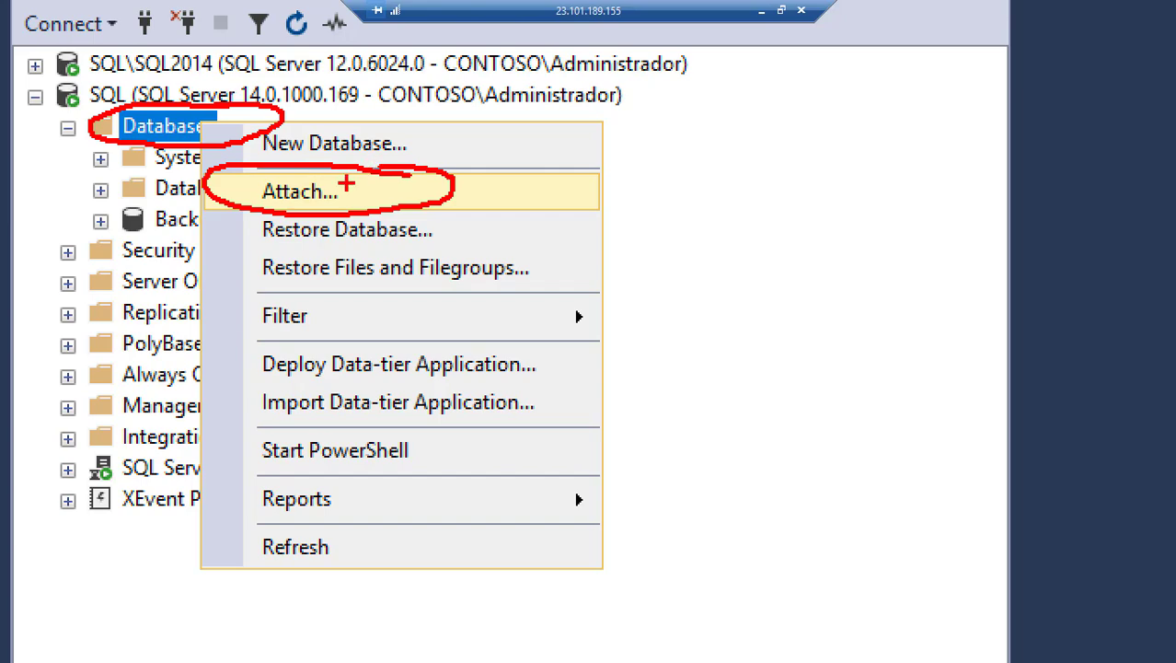
pyautogui.press('Escape')
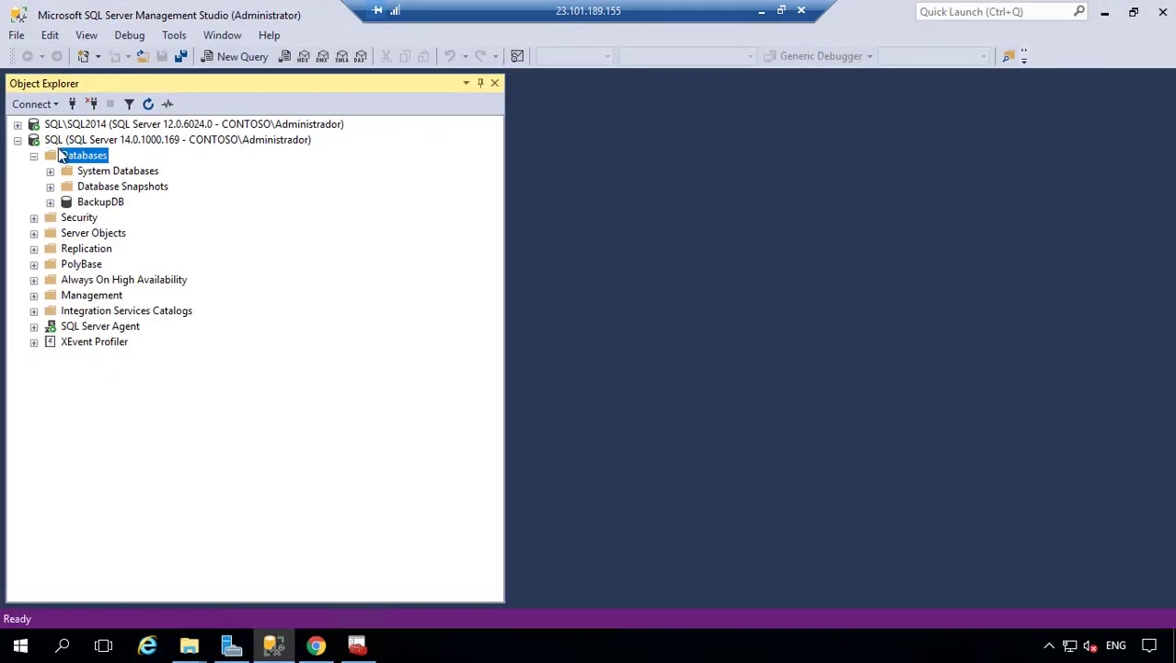
# - Try to attach DetachDB to the SQL instance using DetachDB.mdf from E:\MSSQL14.MSSQLSERVER\MSSQL\Data
pyautogui.rightClick(92, 154)
pyautogui.click(117, 178)
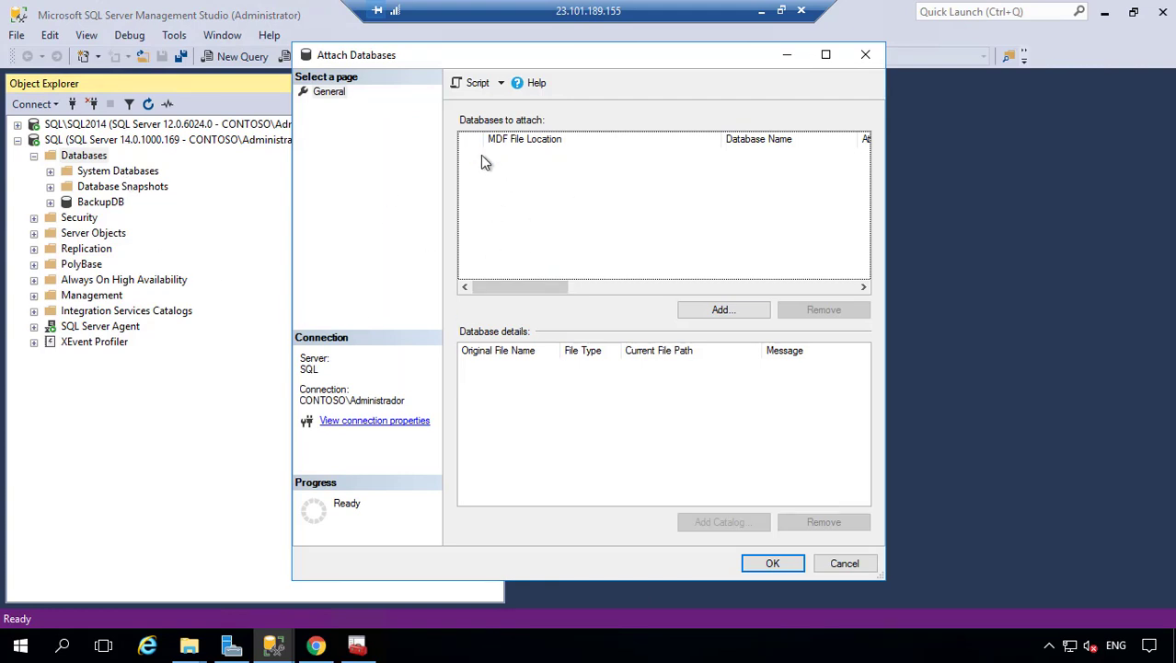
pyautogui.click(723, 308)
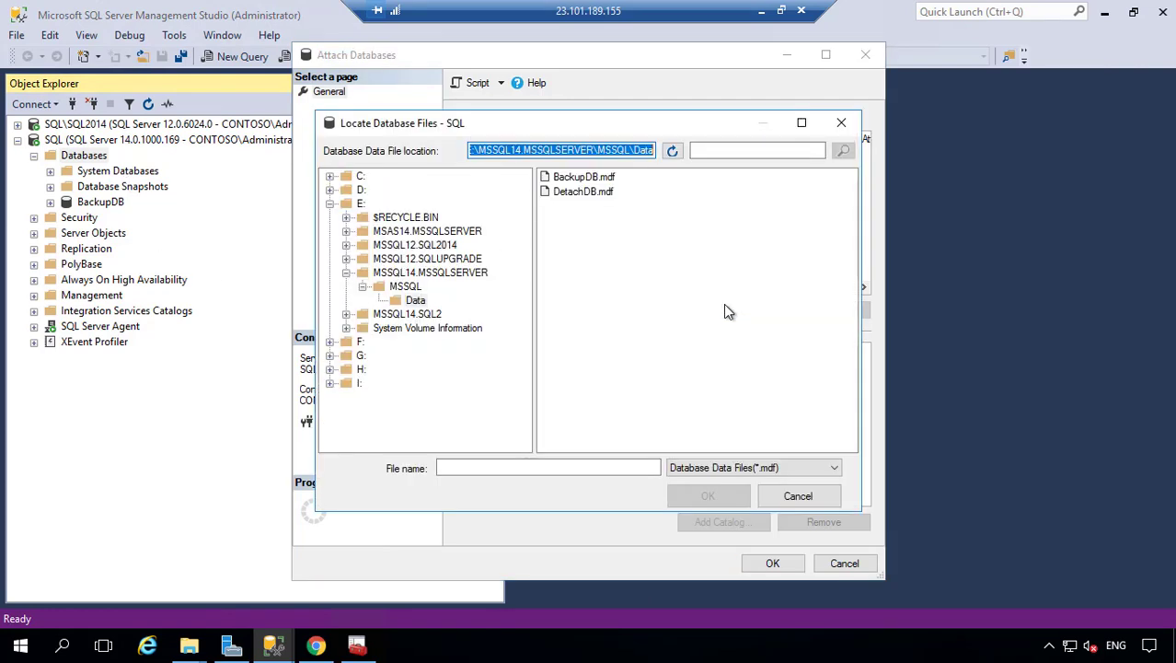
pyautogui.click(574, 192)
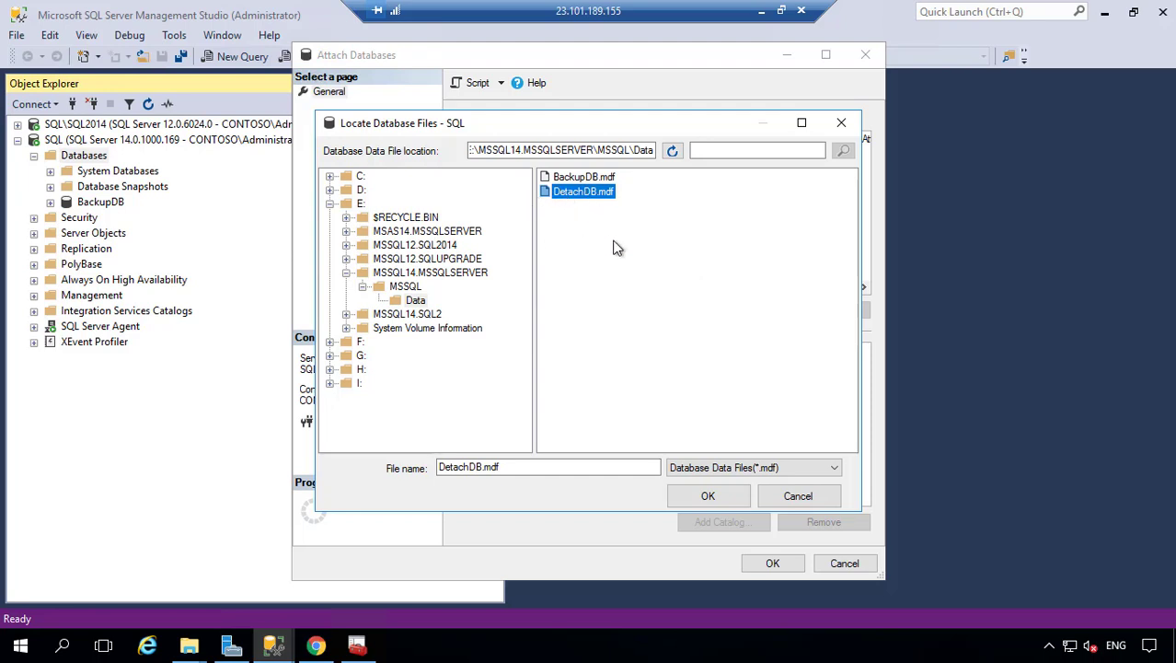
pyautogui.click(726, 495)
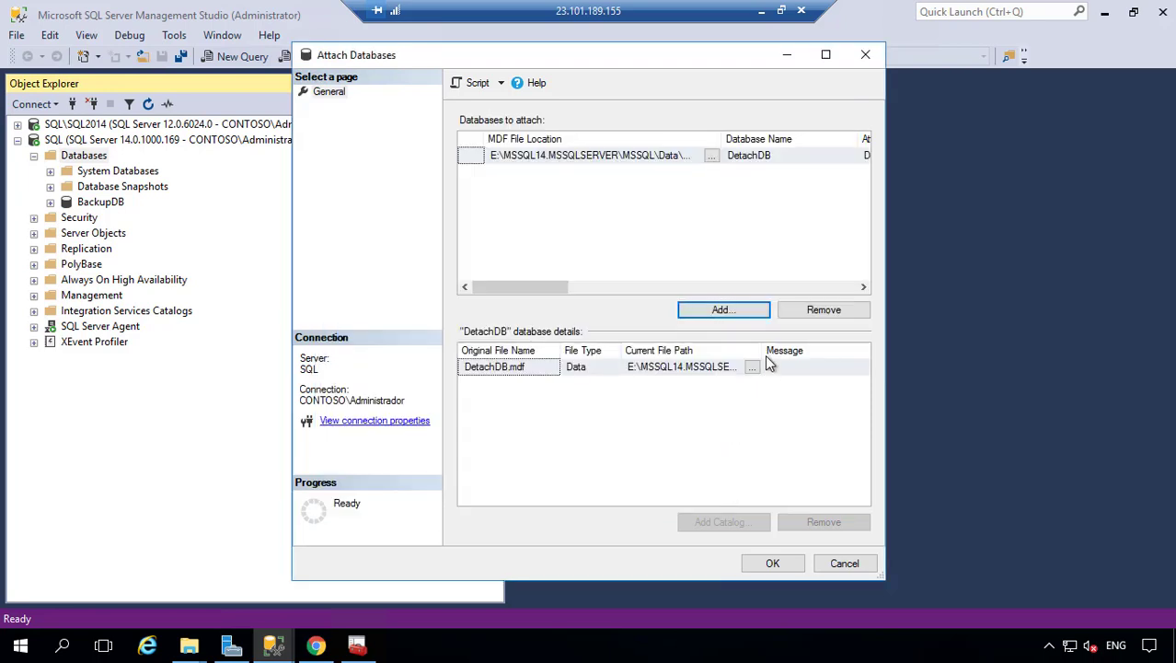
pyautogui.moveTo(764, 352); pyautogui.dragTo(883, 352)
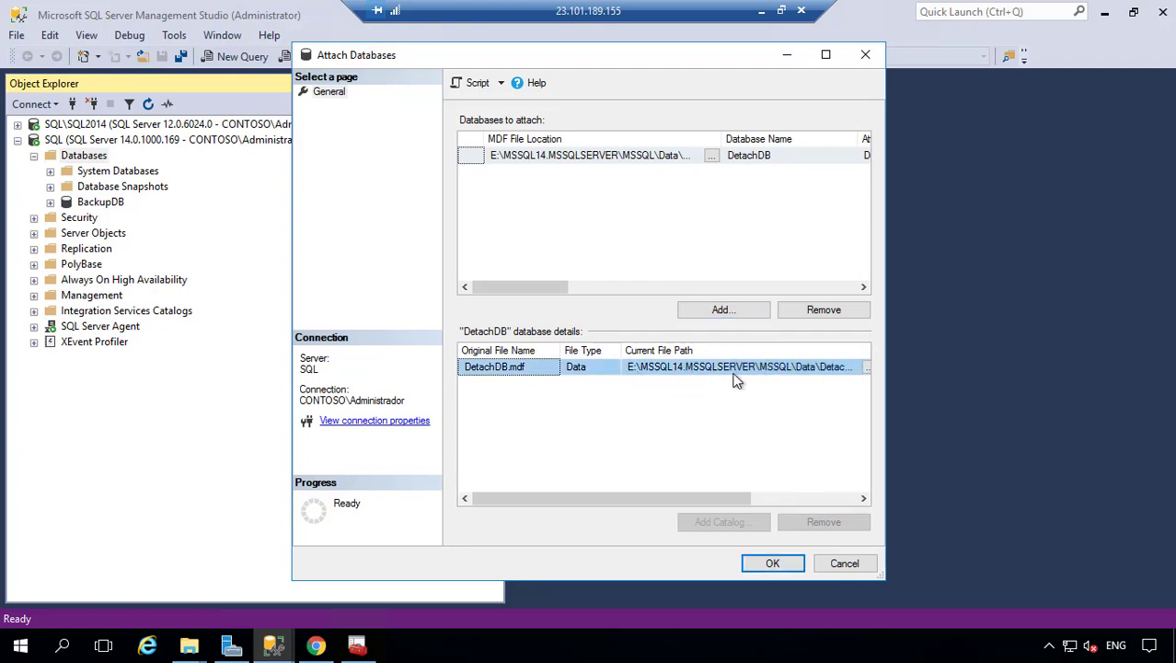
pyautogui.click(772, 563)
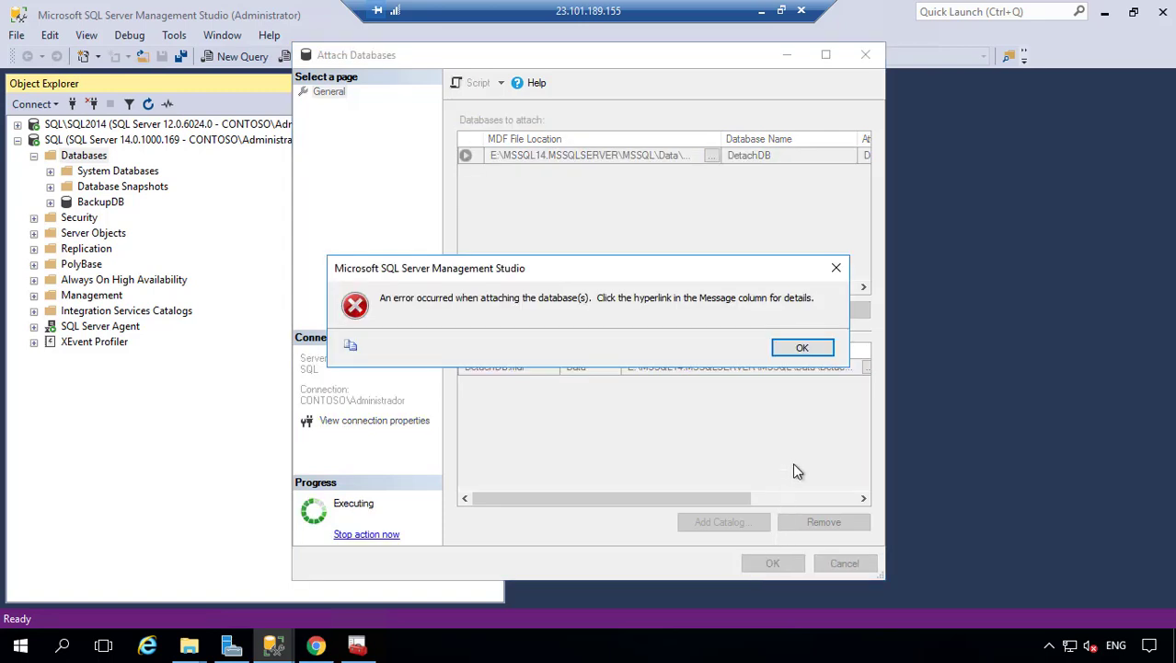
# - Dismiss the attach error and read the detailed failure message for the DetachDB entry in the attach list
pyautogui.click(801, 348)
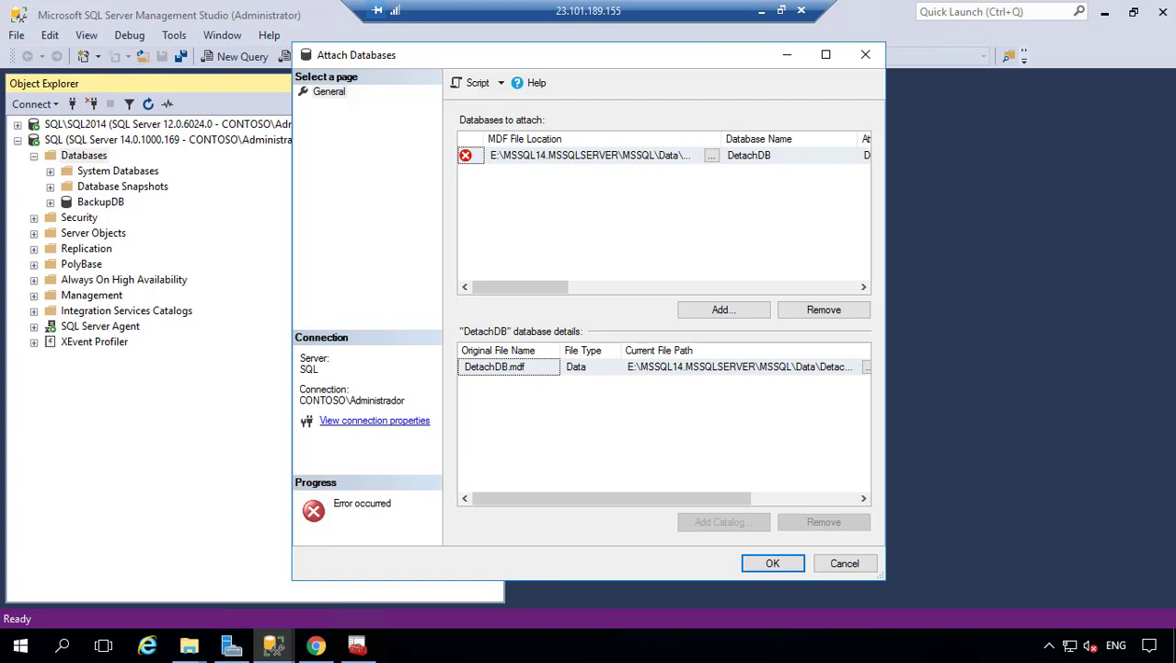
pyautogui.click(589, 155)
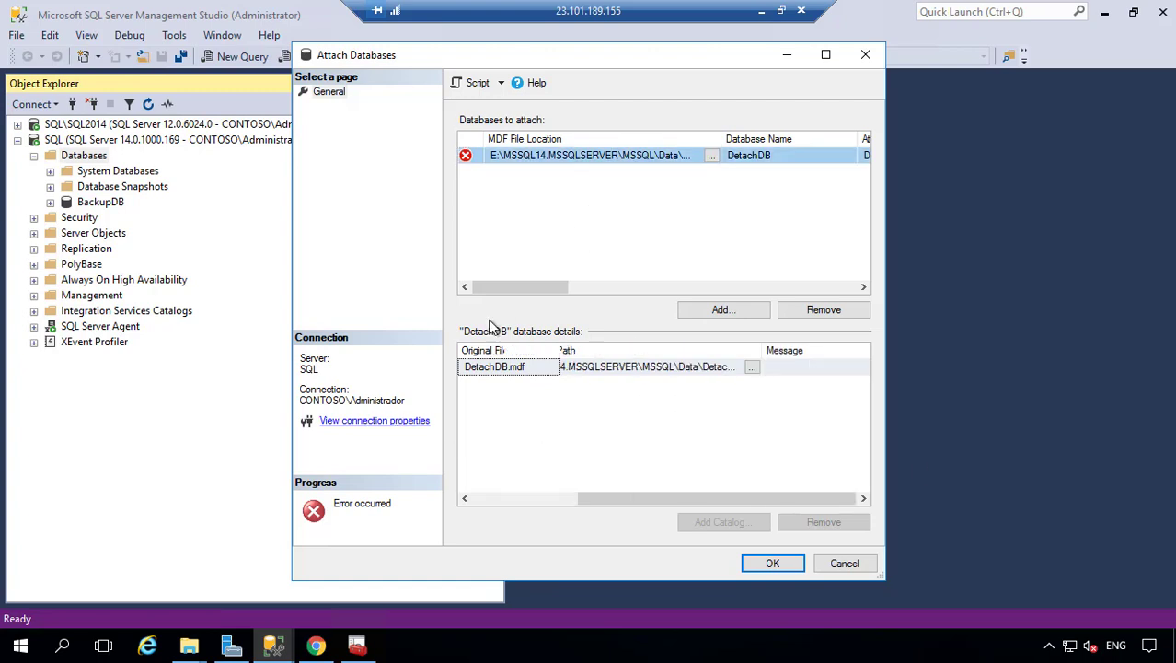
pyautogui.moveTo(563, 289); pyautogui.dragTo(861, 288)
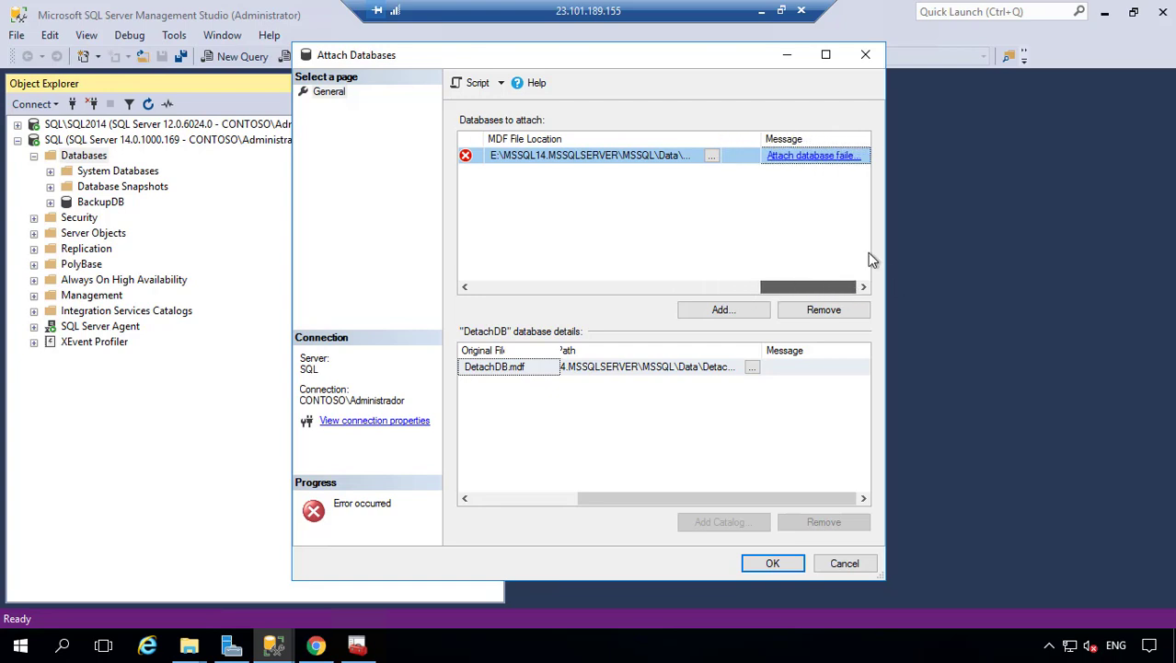
pyautogui.click(792, 159)
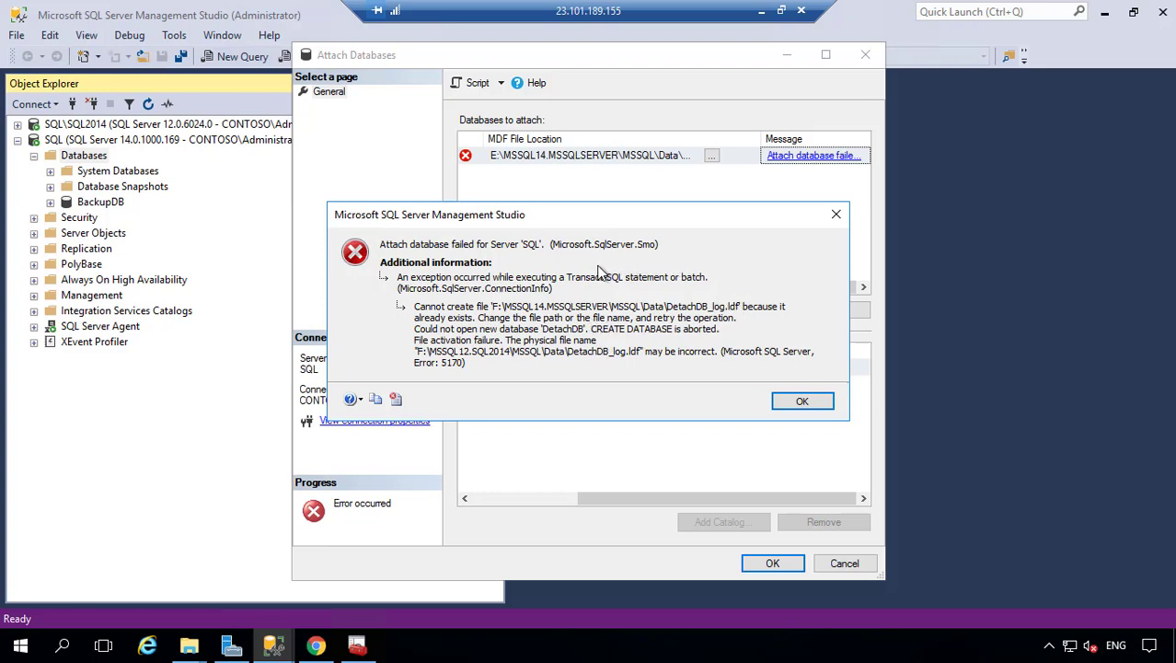
pyautogui.click(803, 401)
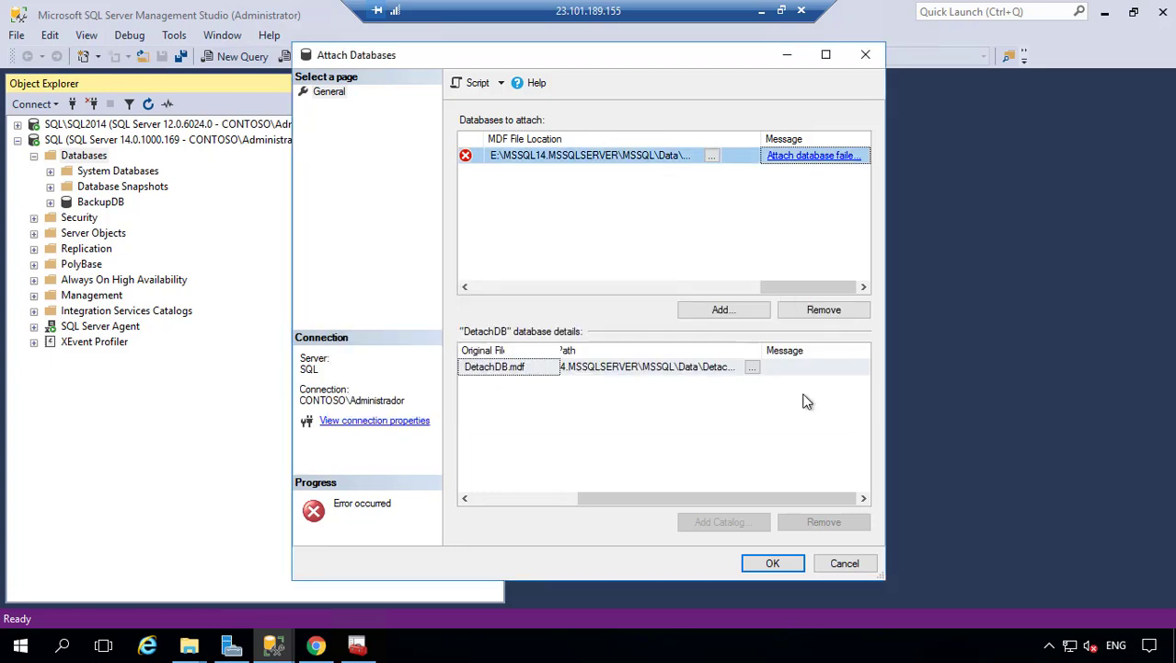
# - Remove the DetachDB entry from the databases to attach and add DetachDB.mdf again from E:\MSSQL14.MSSQLSERVER\MSSQL\Data
pyautogui.moveTo(753, 502); pyautogui.dragTo(557, 498)
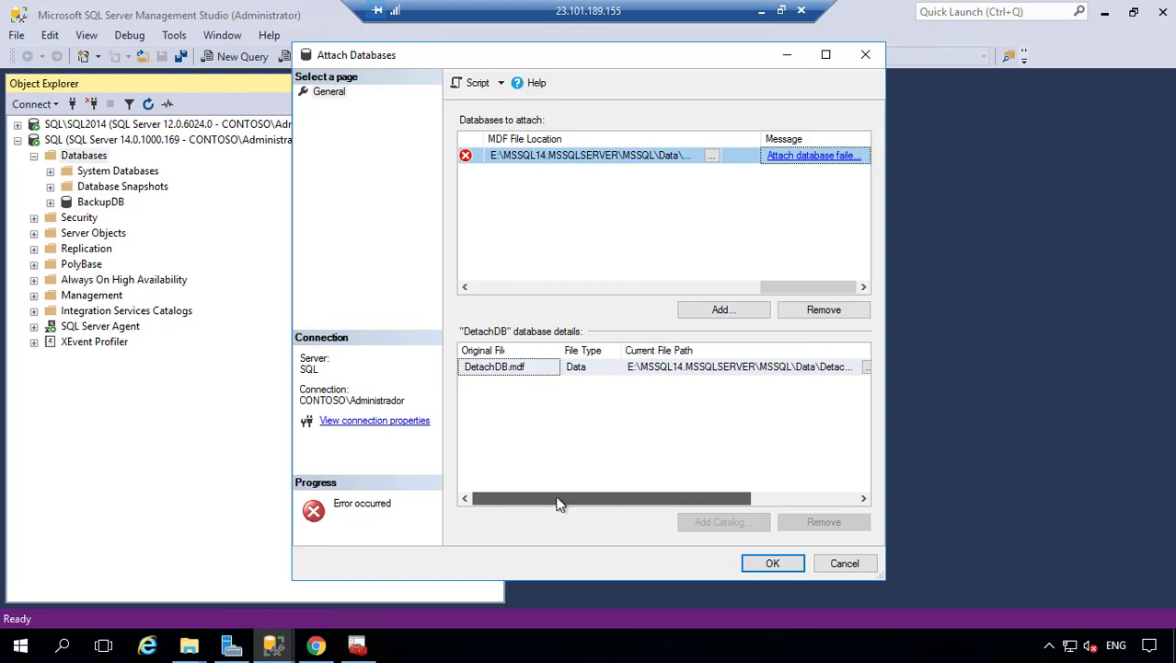
pyautogui.click(520, 368)
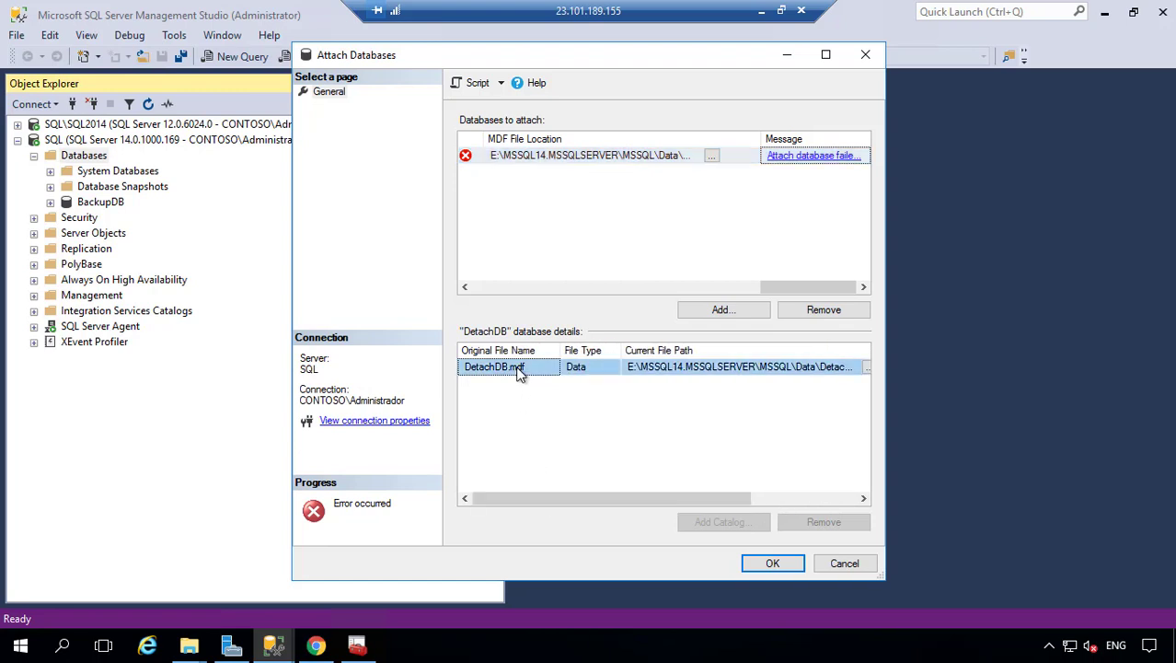
pyautogui.click(820, 312)
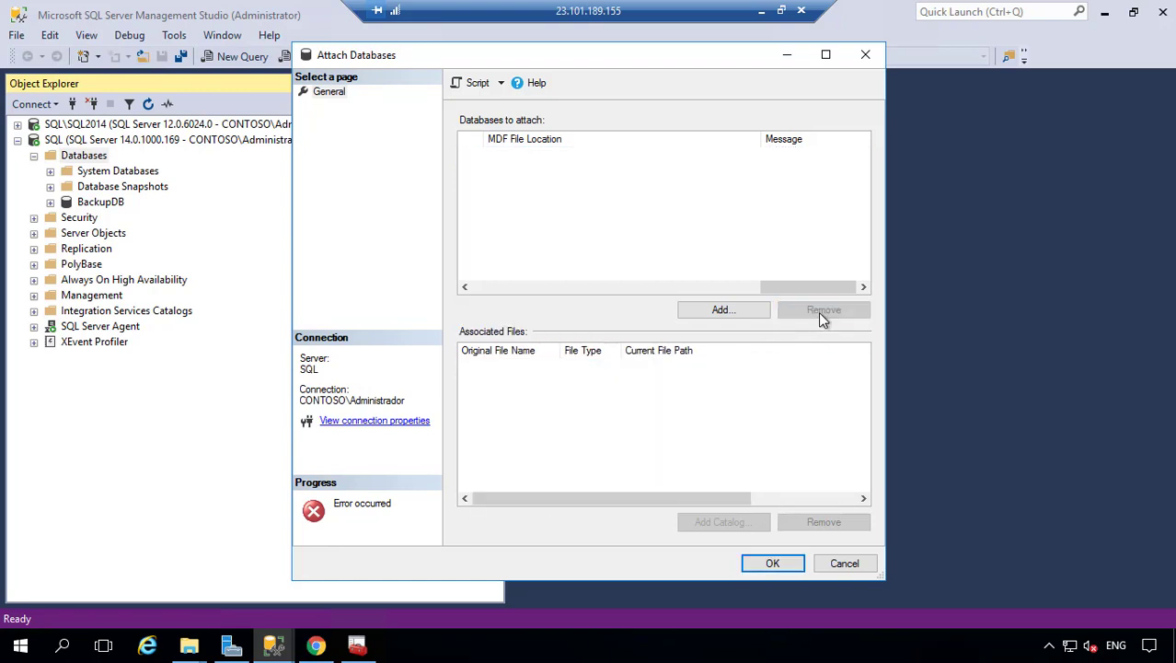
pyautogui.click(709, 313)
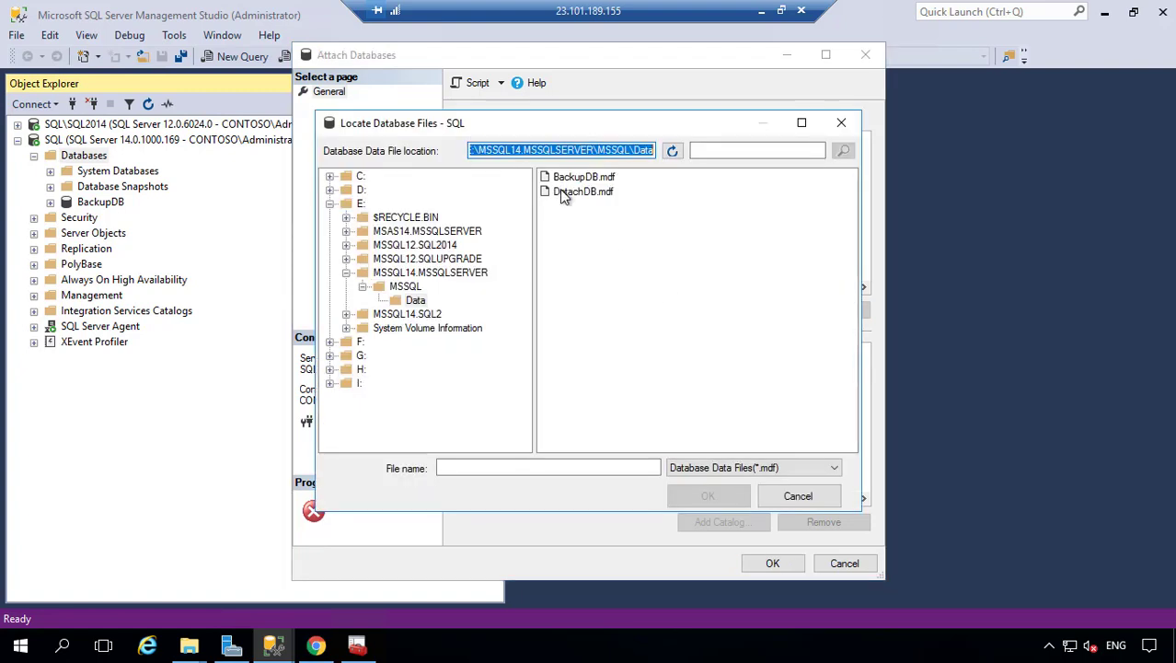
pyautogui.click(560, 191)
pyautogui.click(708, 497)
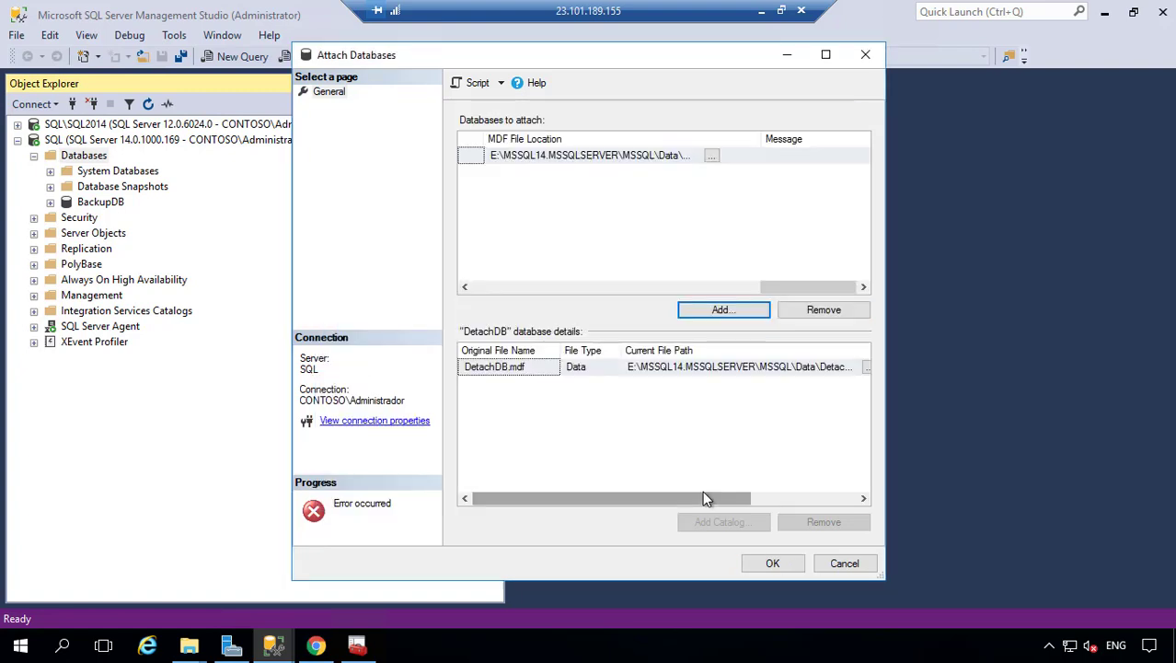
# - Switch to File Explorer and permanently delete DetachDB_log.ldf from F:\MSSQL14.MSSQLSERVER\MSSQL\Data
pyautogui.click(189, 646)
pyautogui.click(442, 579)
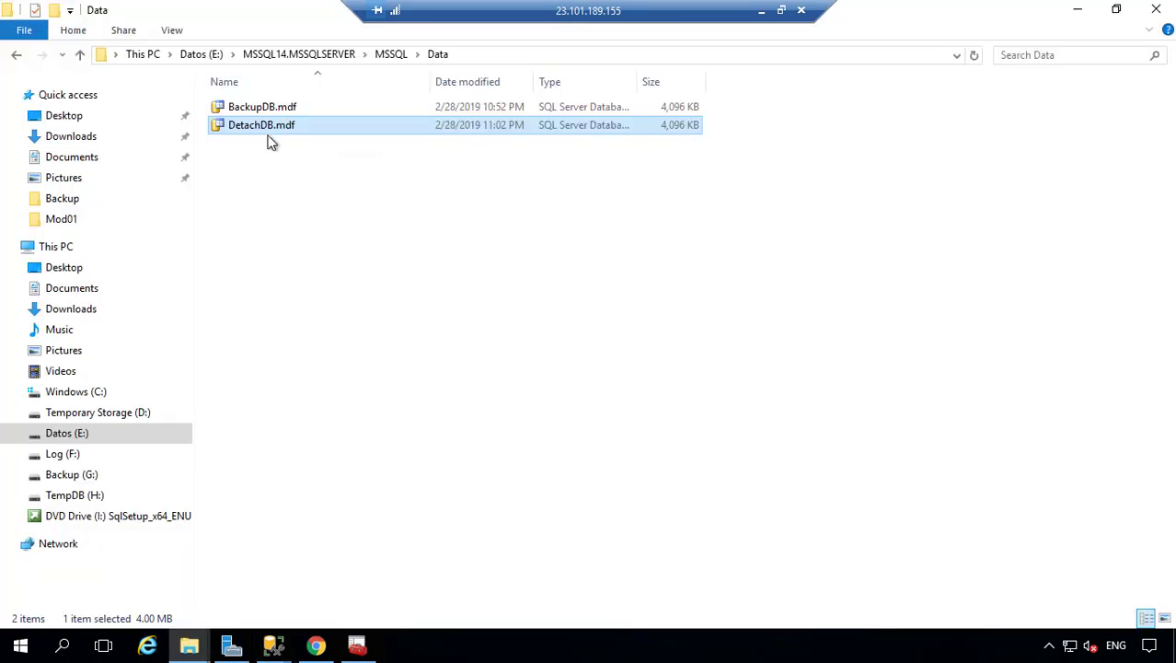
pyautogui.click(263, 112)
pyautogui.click(260, 126)
pyautogui.click(191, 647)
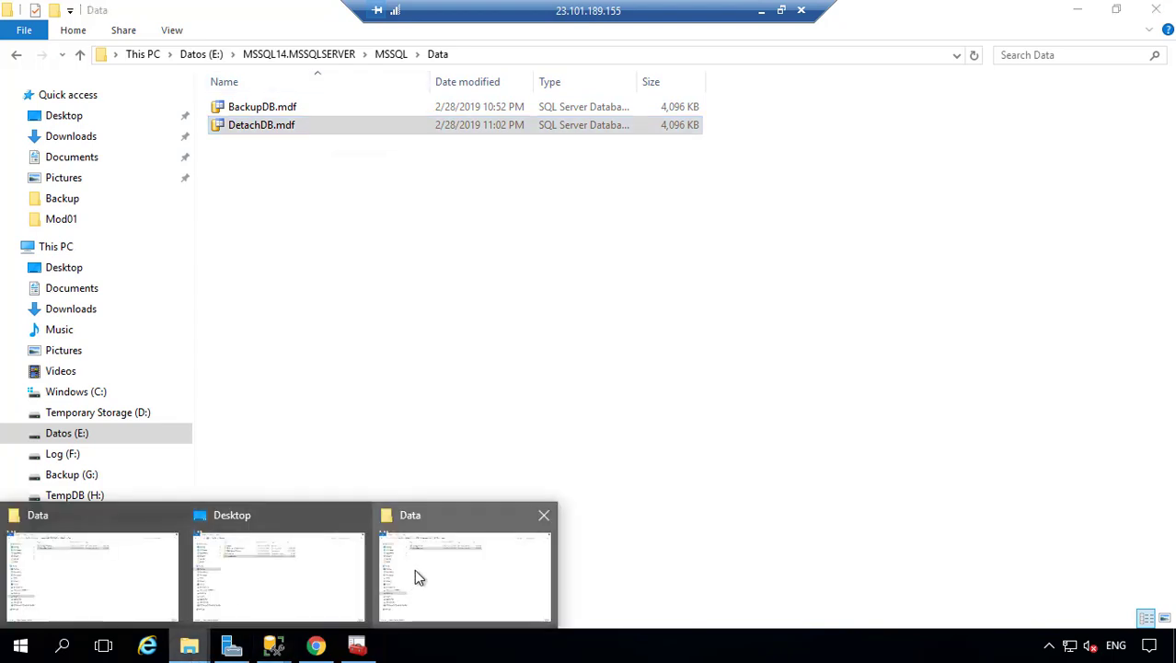
pyautogui.click(414, 569)
pyautogui.click(191, 647)
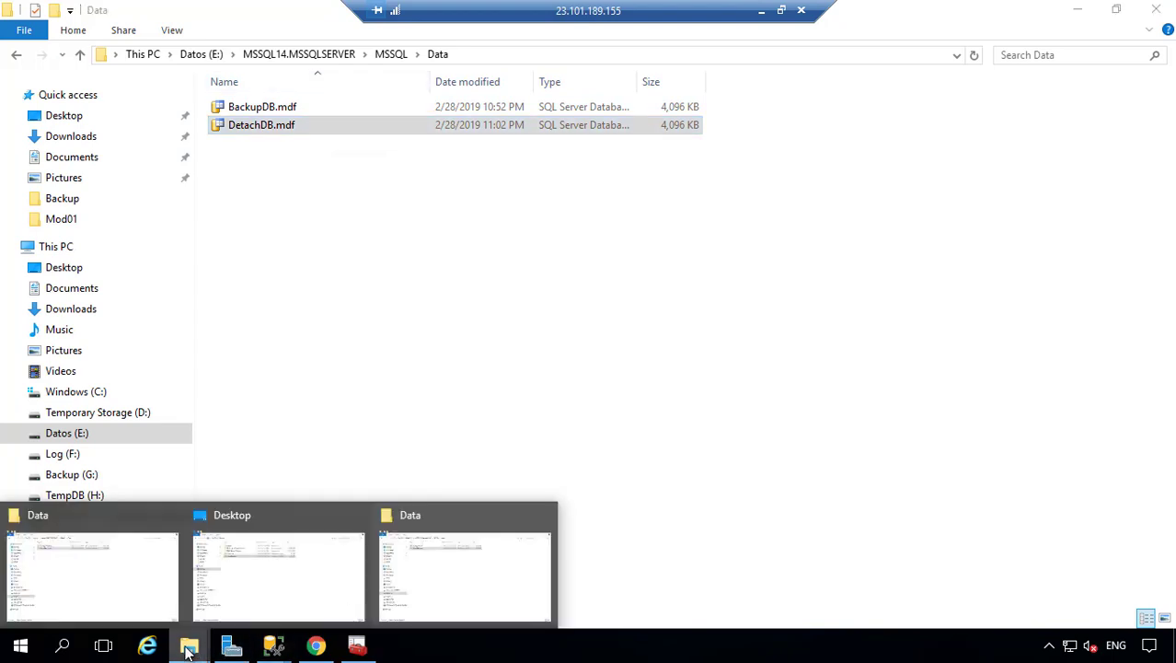
pyautogui.click(140, 603)
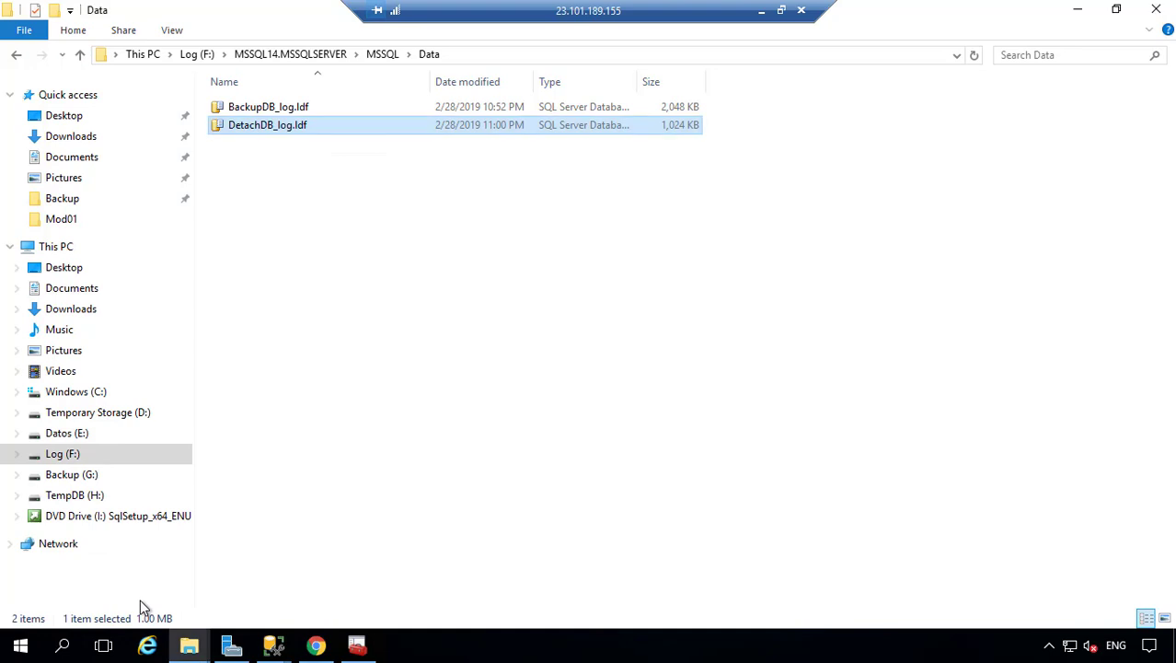
pyautogui.click(304, 110)
pyautogui.click(302, 129)
pyautogui.hotkey('shift', 'Delete')
pyautogui.press('Return')
# - Return to the Attach Databases dialog in SQL Server Management Studio and attach DetachDB to the SQL instance
pyautogui.hotkey('alt', 'Tab')
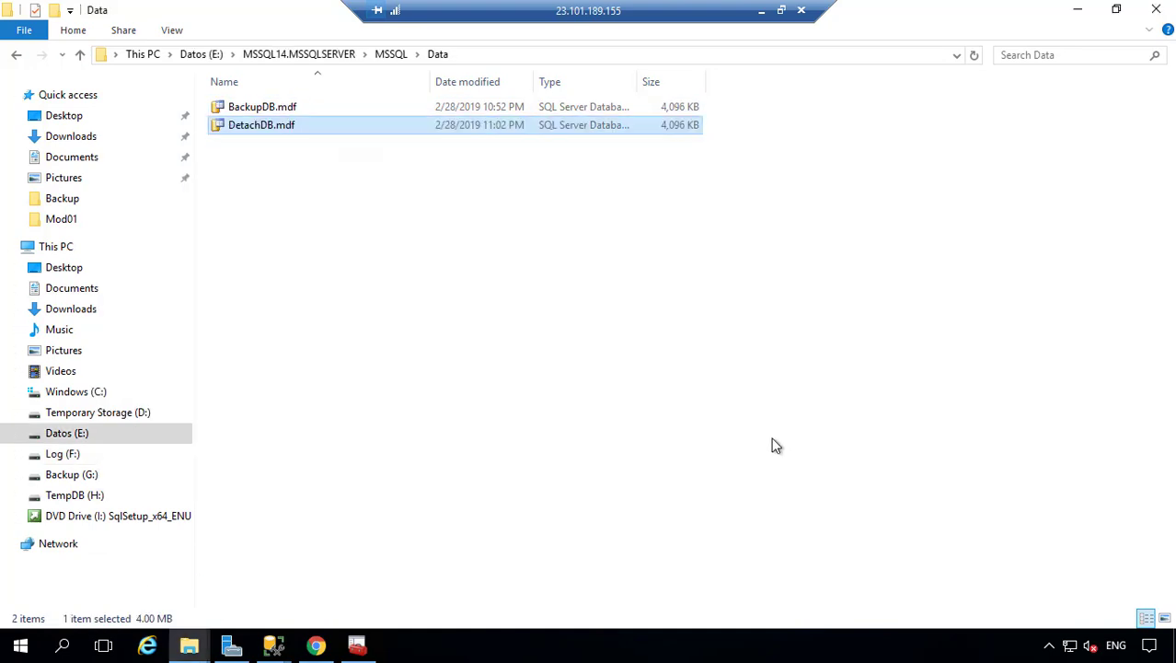
pyautogui.hotkey('alt', 'Tab')
pyautogui.press('Tab')
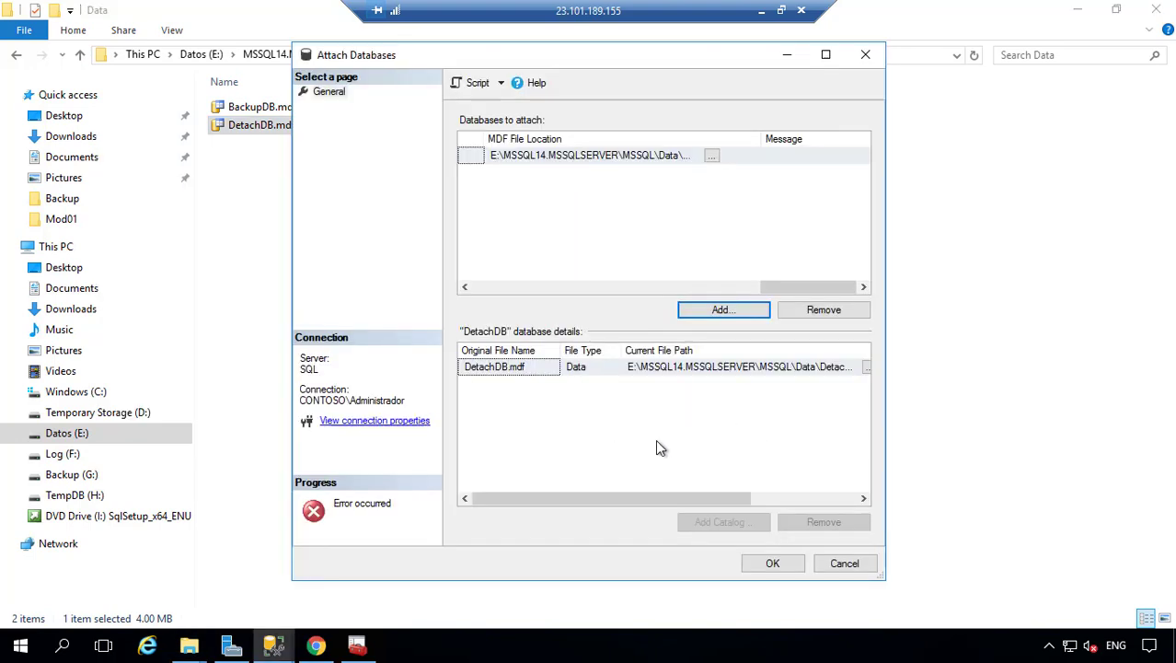
pyautogui.click(766, 562)
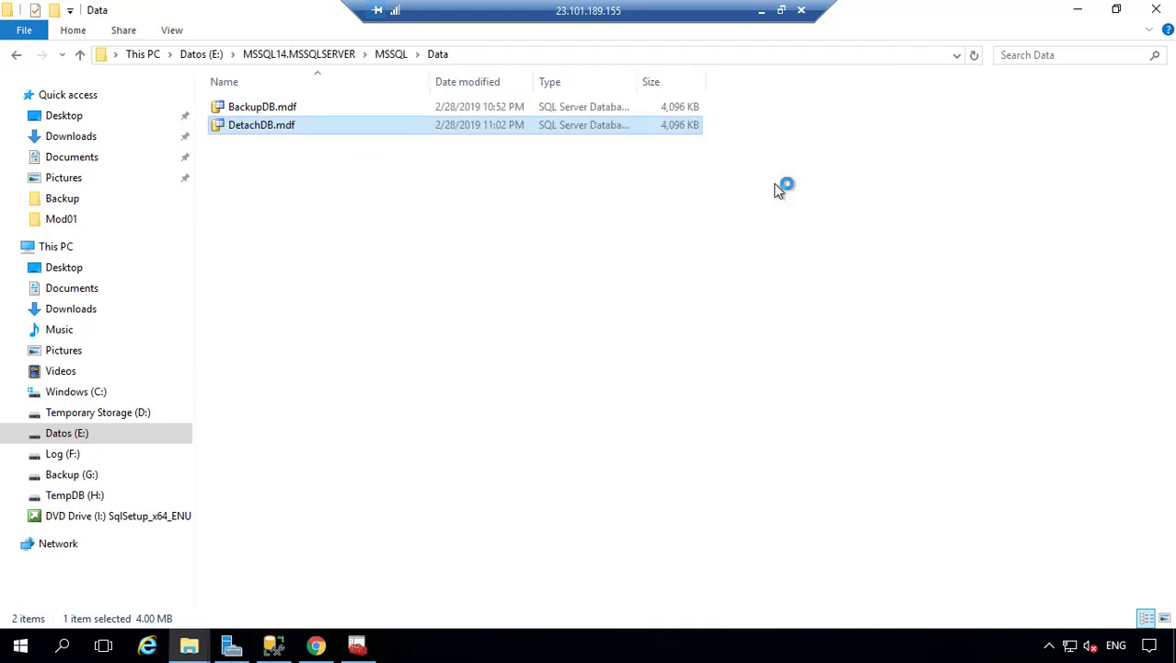
# - Check the log files in F:\MSSQL14.MSSQLSERVER\MSSQL\Data and inspect BackupDB and DetachDB under the SQL instance in SQL Server Management Studio
pyautogui.hotkey('alt', 'Tab')
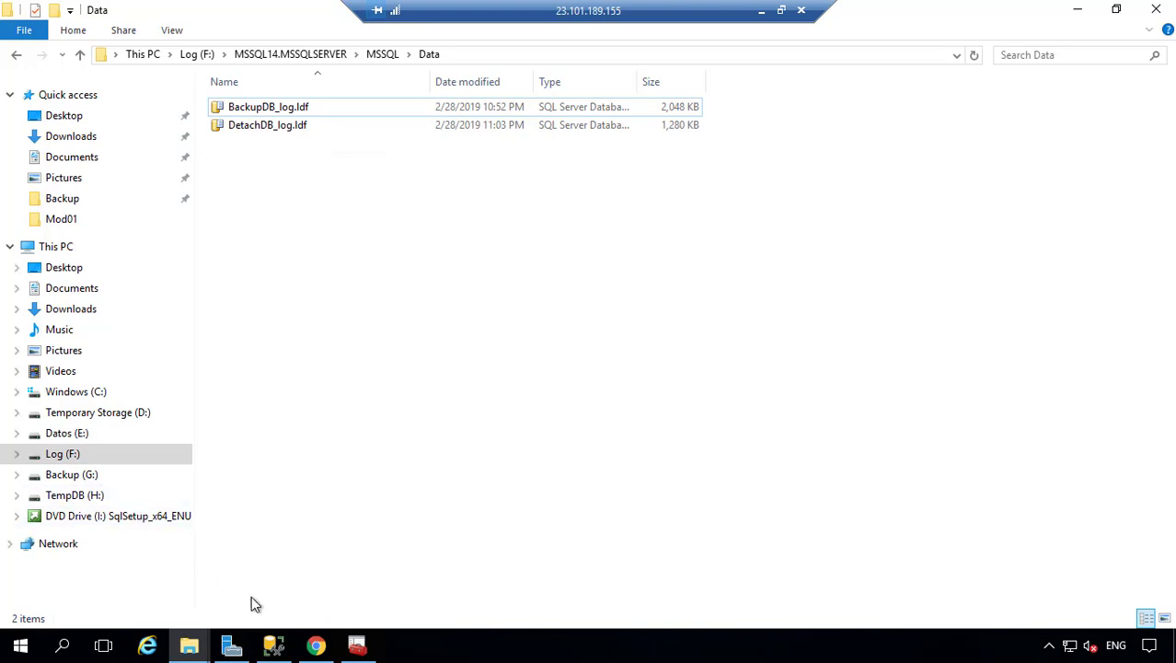
pyautogui.click(274, 645)
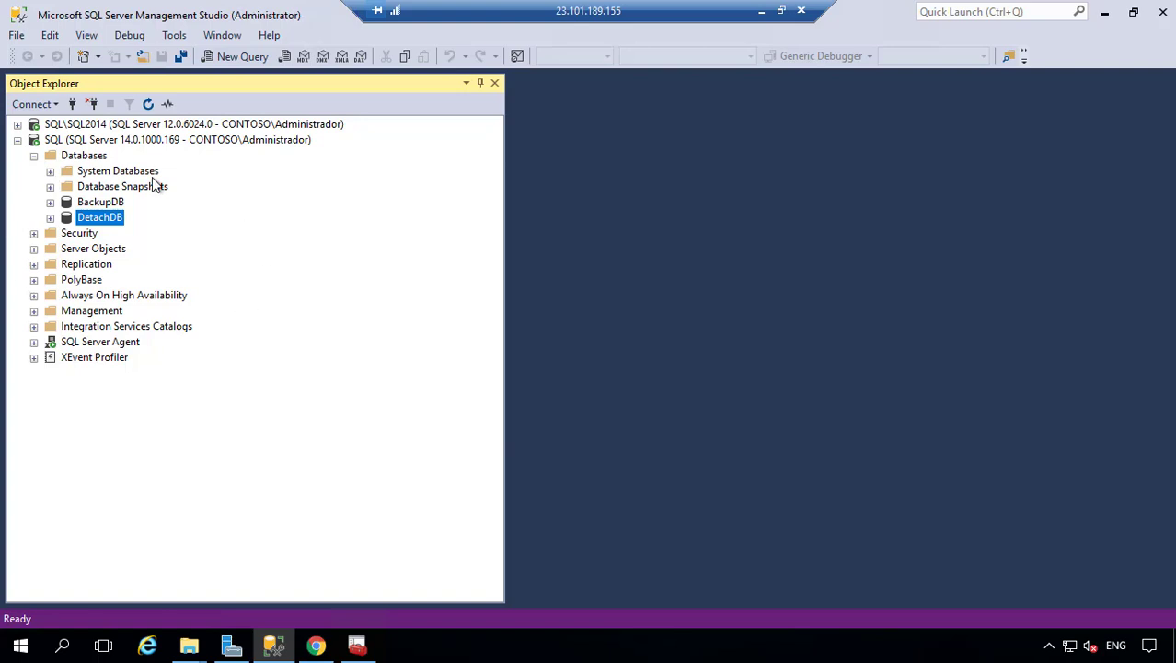
pyautogui.click(104, 204)
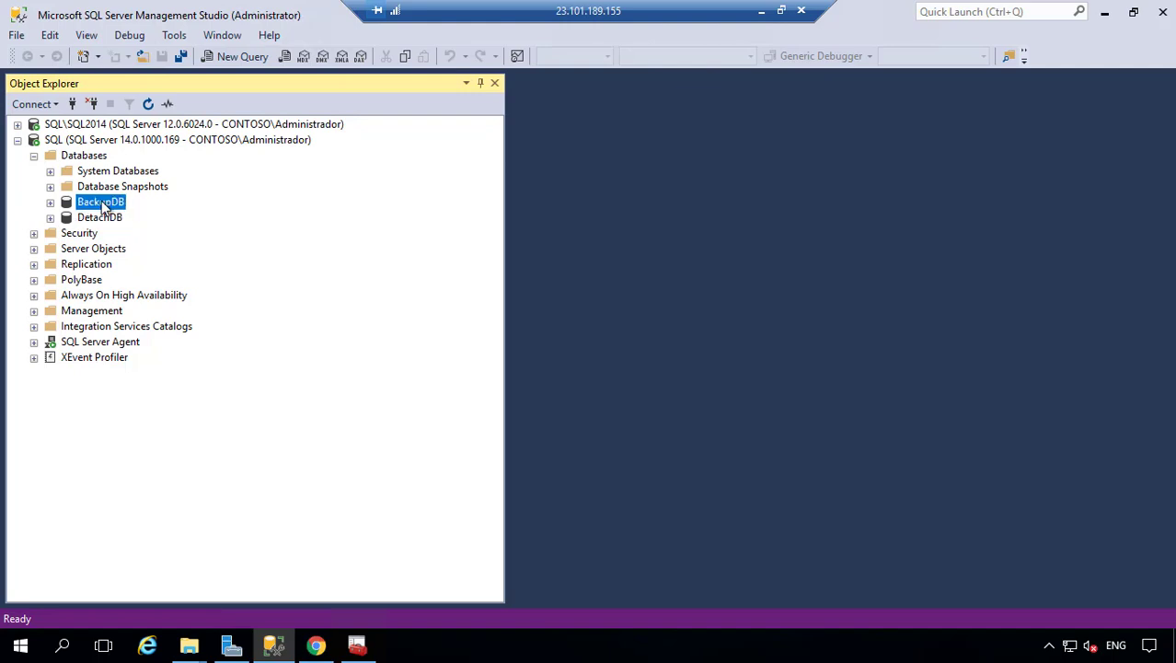
pyautogui.click(99, 222)
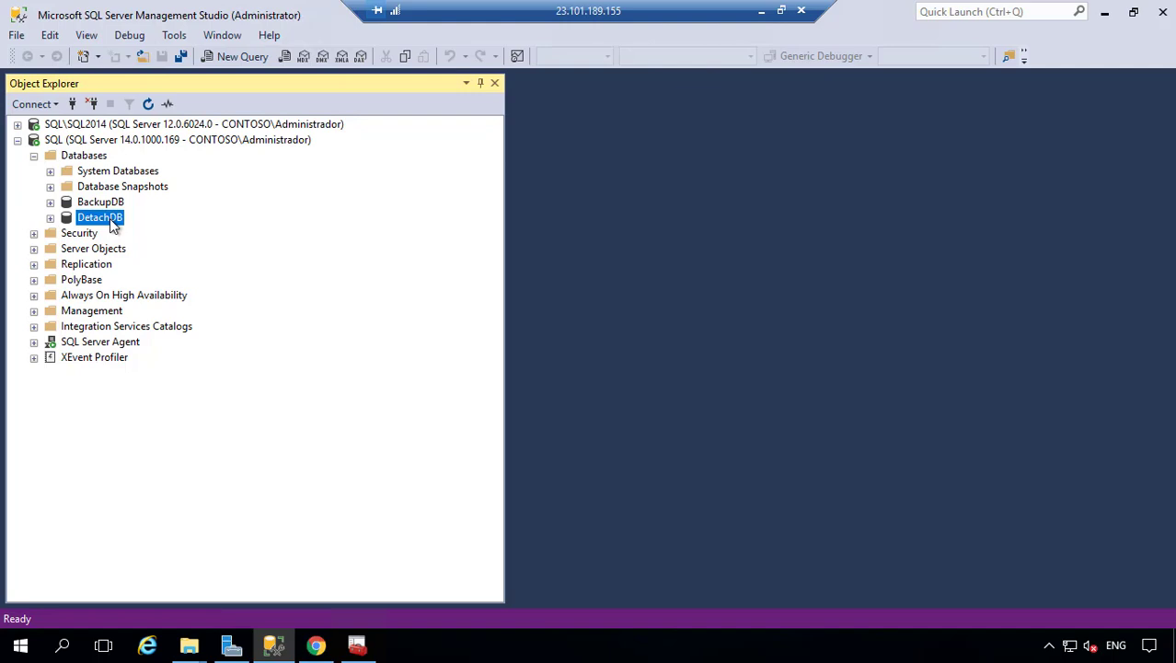
# - Set the compatibility level of the DetachDB database to SQL Server 2017 (140) in its properties and apply the change
pyautogui.rightClick(112, 225)
pyautogui.click(220, 466)
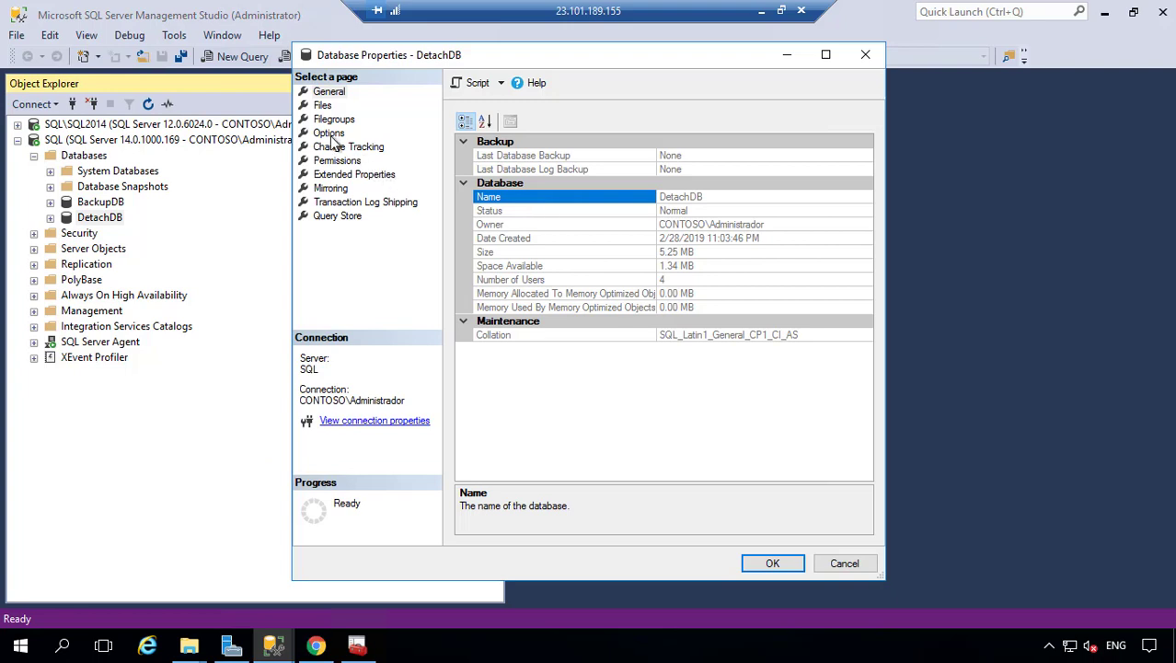
pyautogui.click(329, 133)
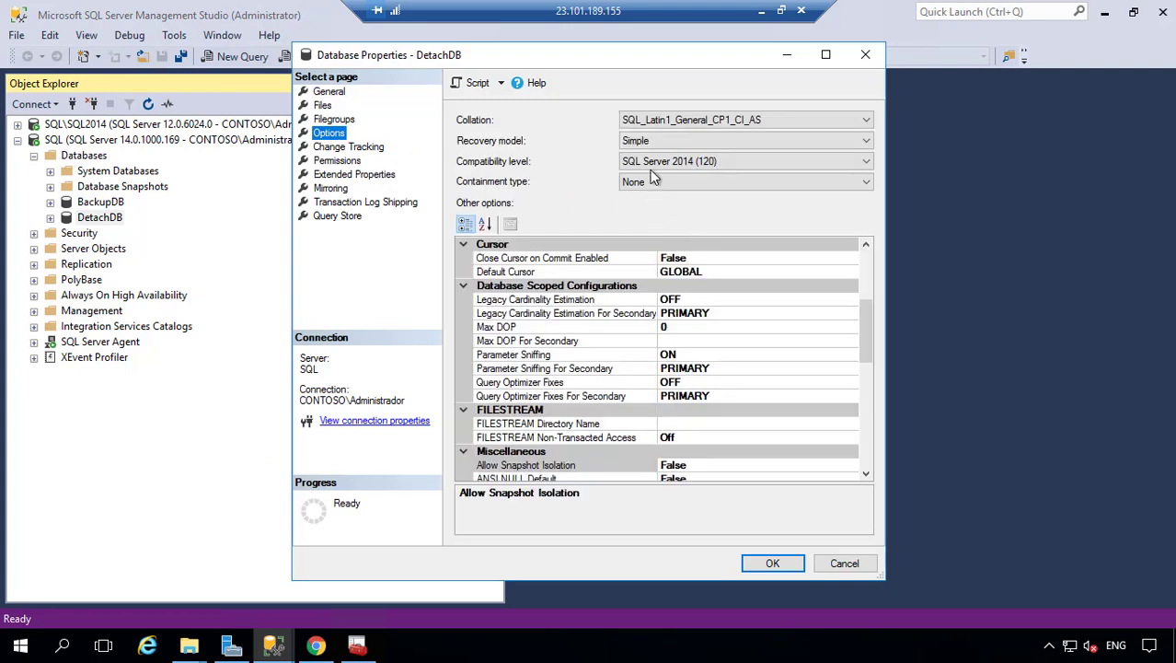
pyautogui.click(653, 162)
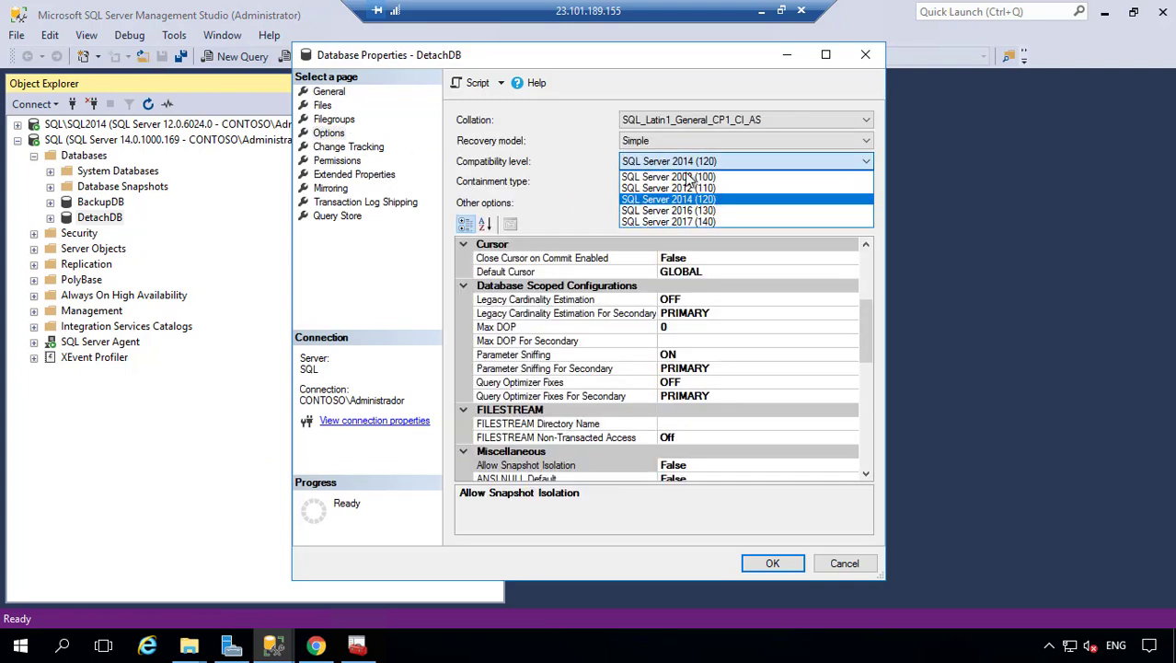
pyautogui.click(727, 222)
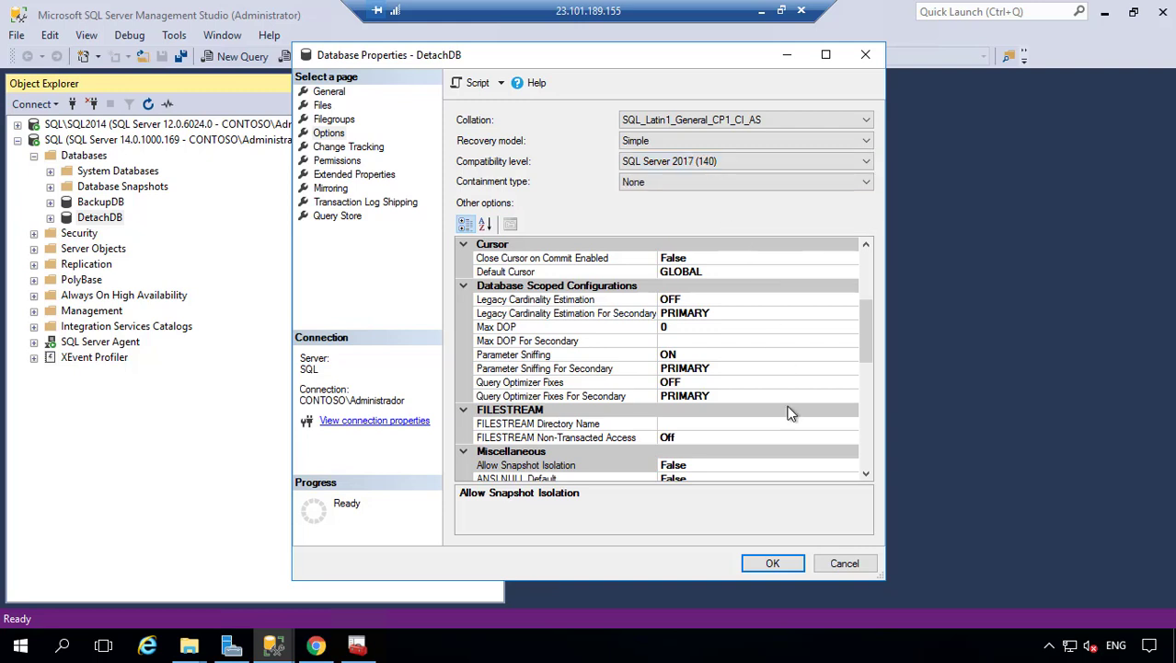
pyautogui.click(785, 563)
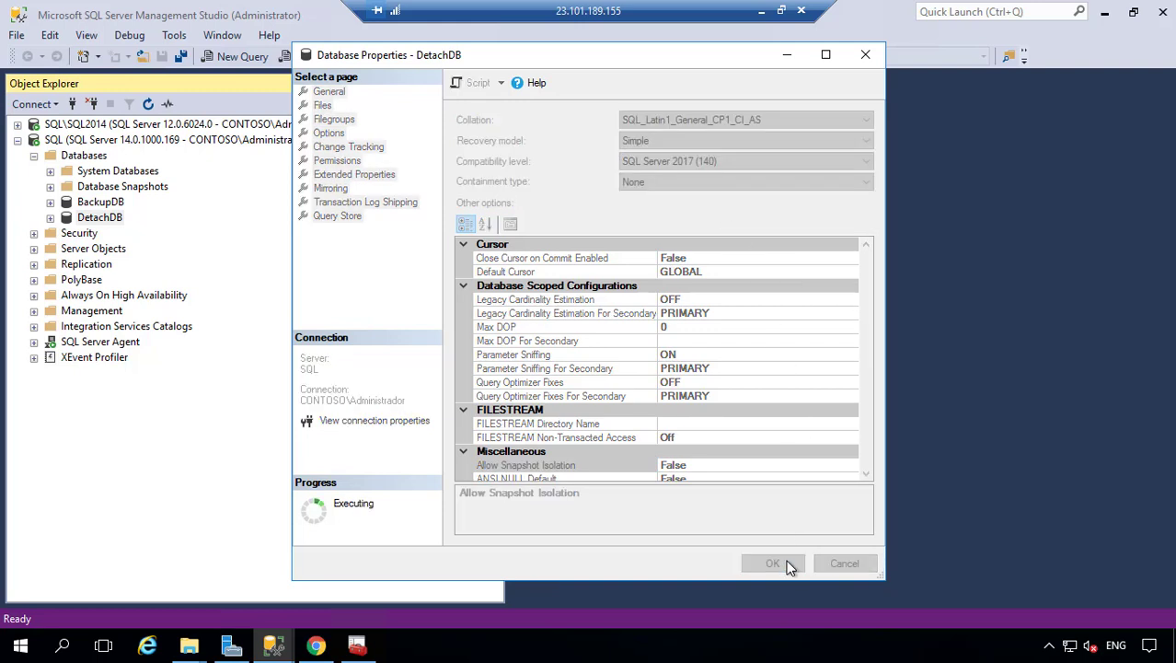